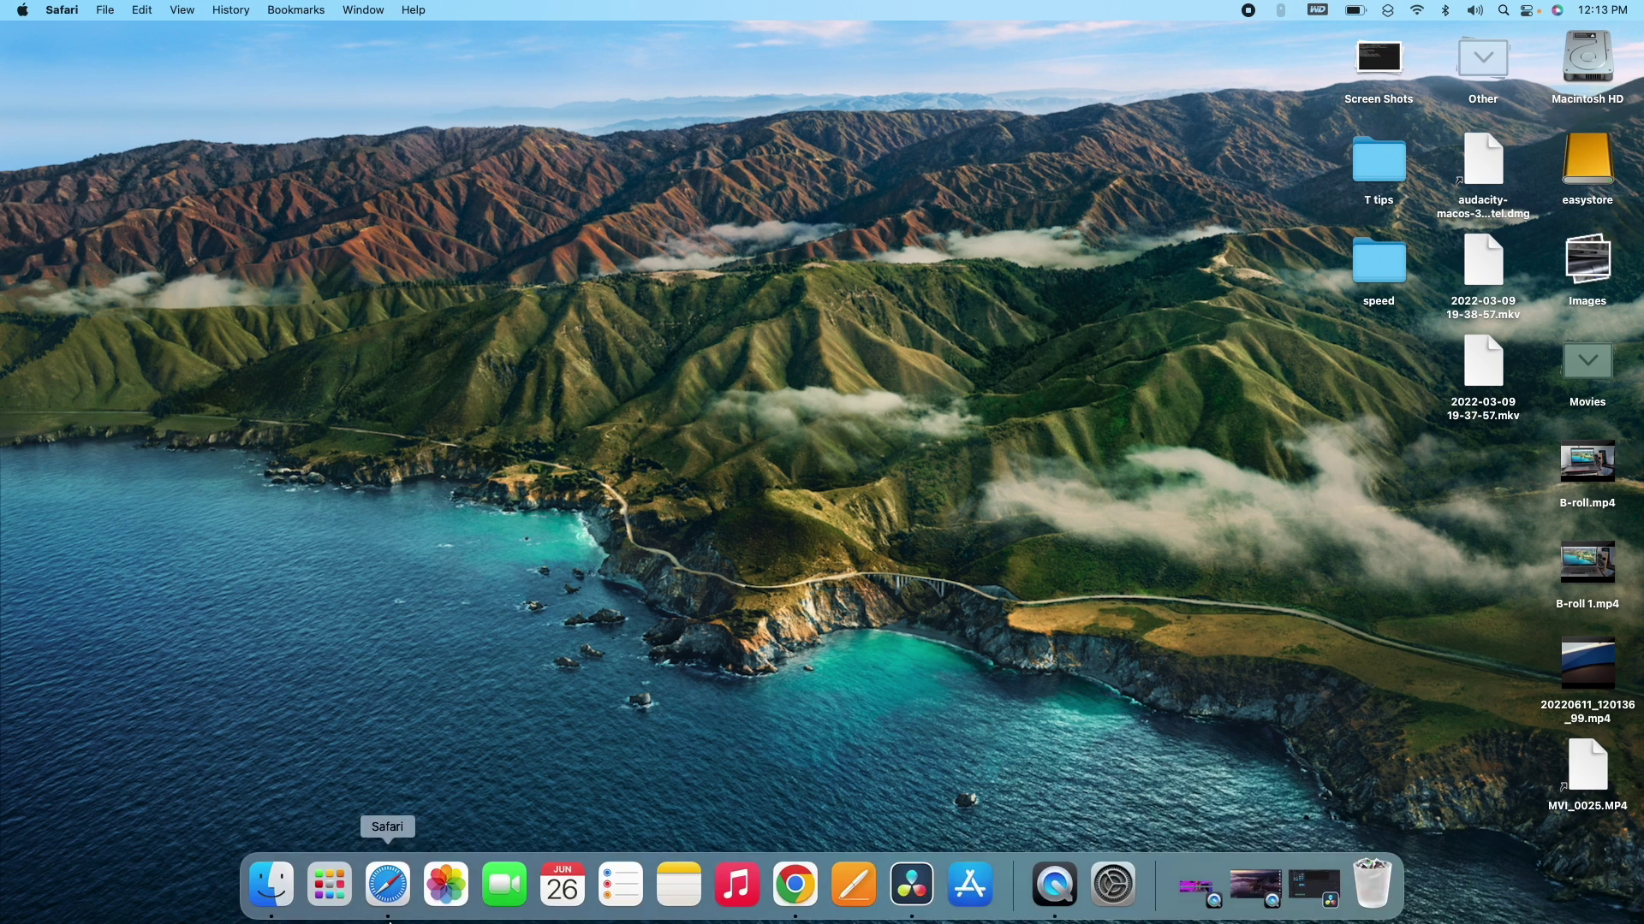
Go to android.com in Safari and search the site for 'file transfer'.
{"action": "left_click", "coordinate": [389, 906]}
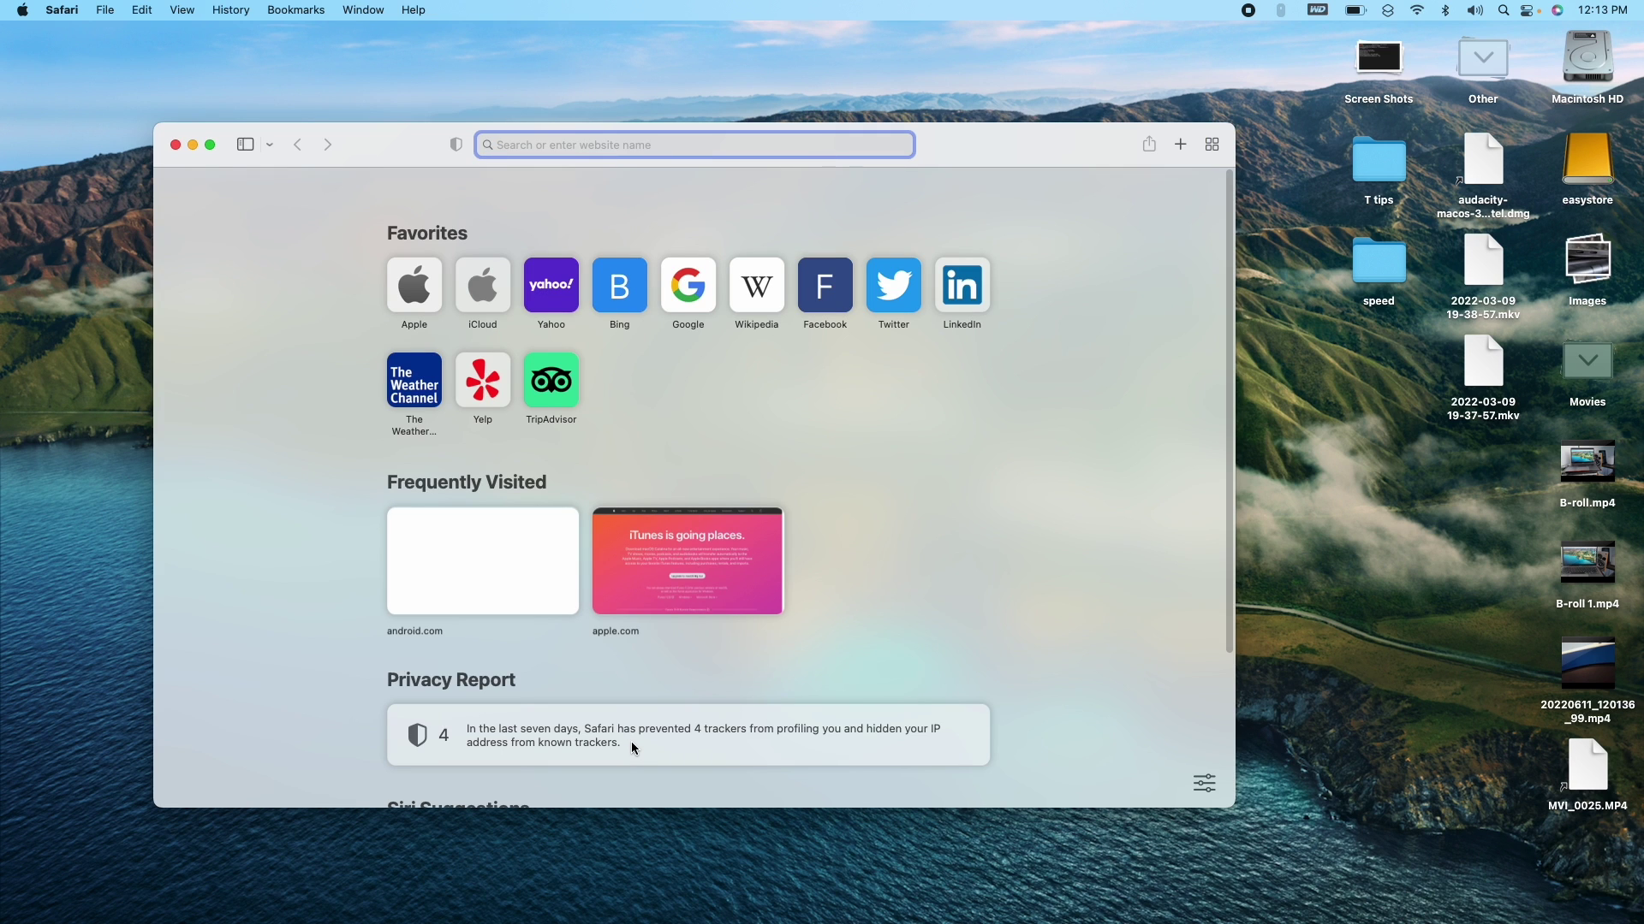
{"action": "type", "text": "android"}
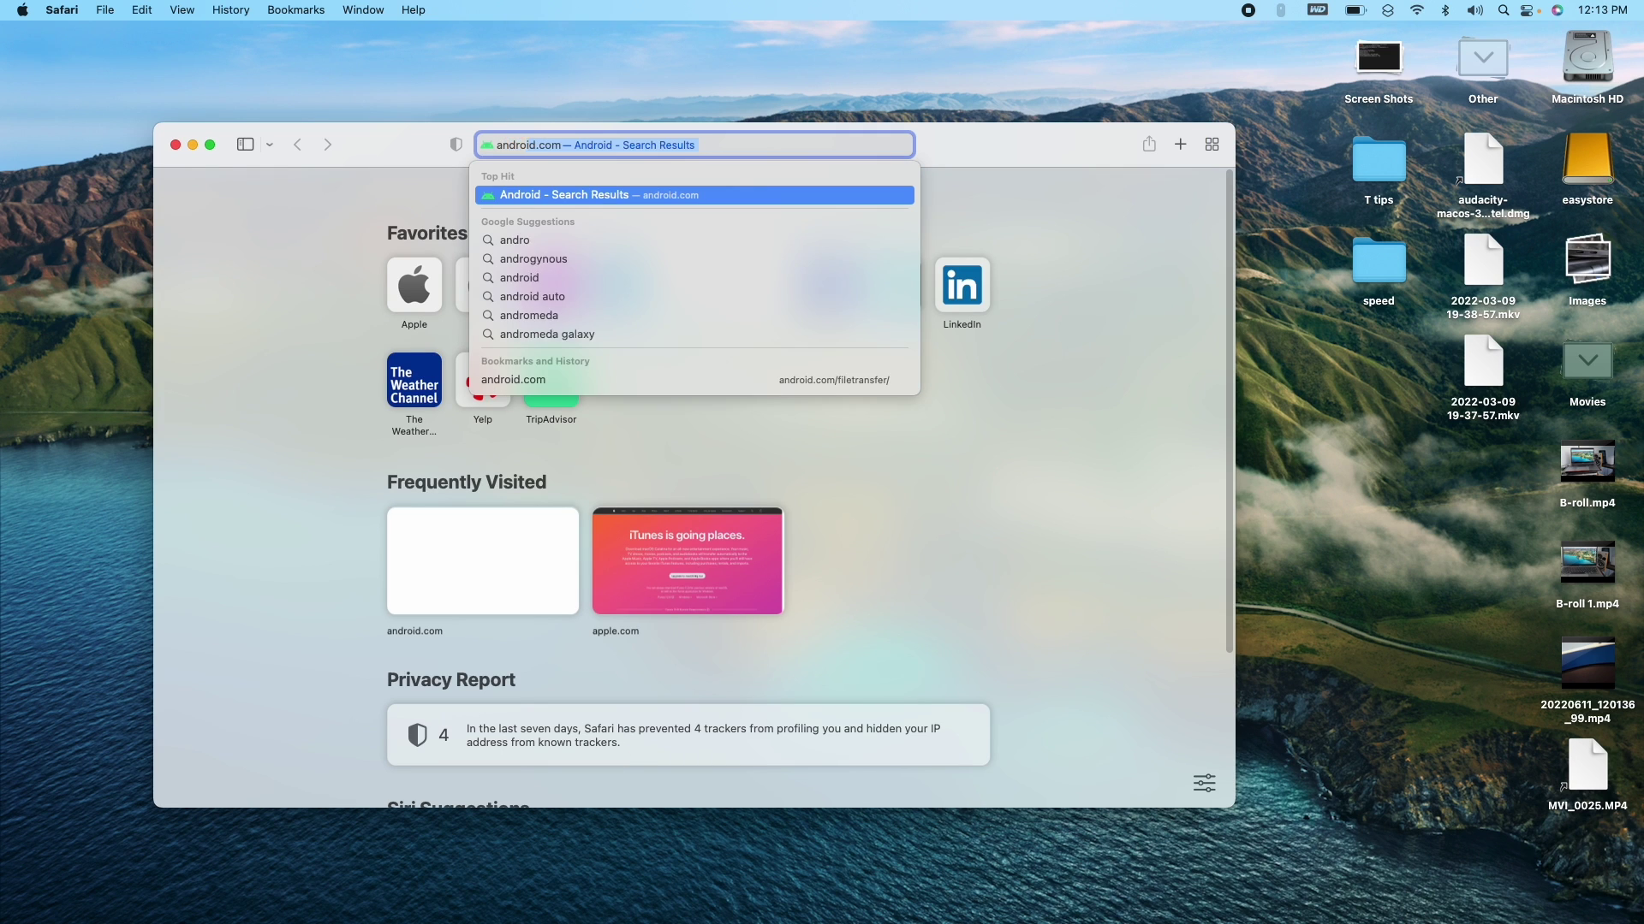
{"action": "type", "text": ".com"}
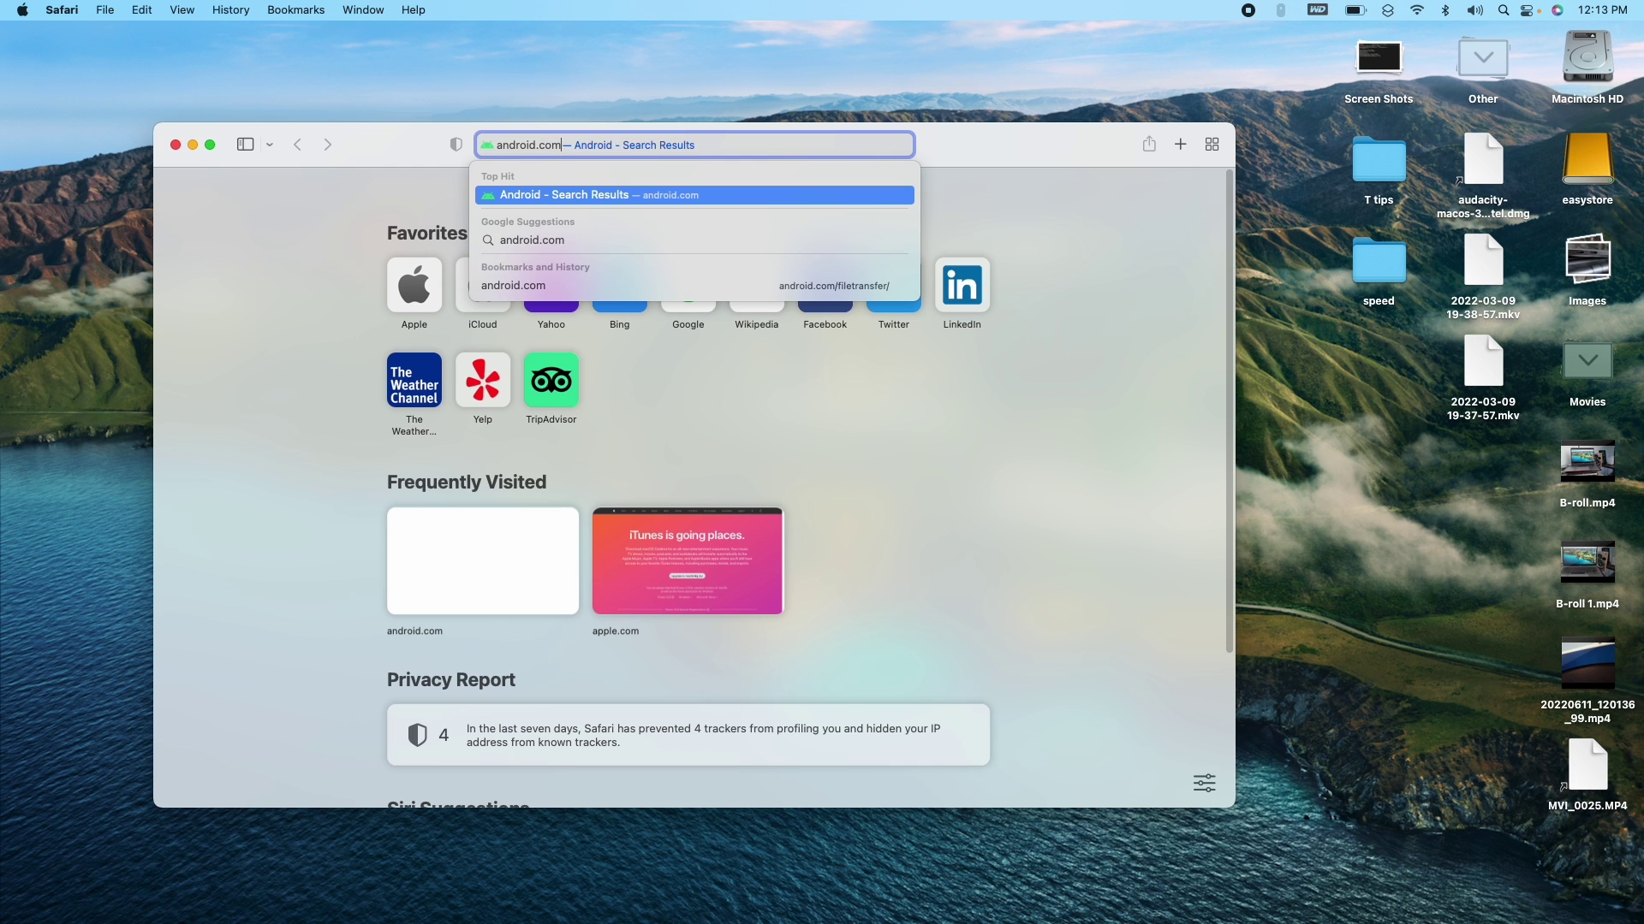
{"action": "key", "text": "Return"}
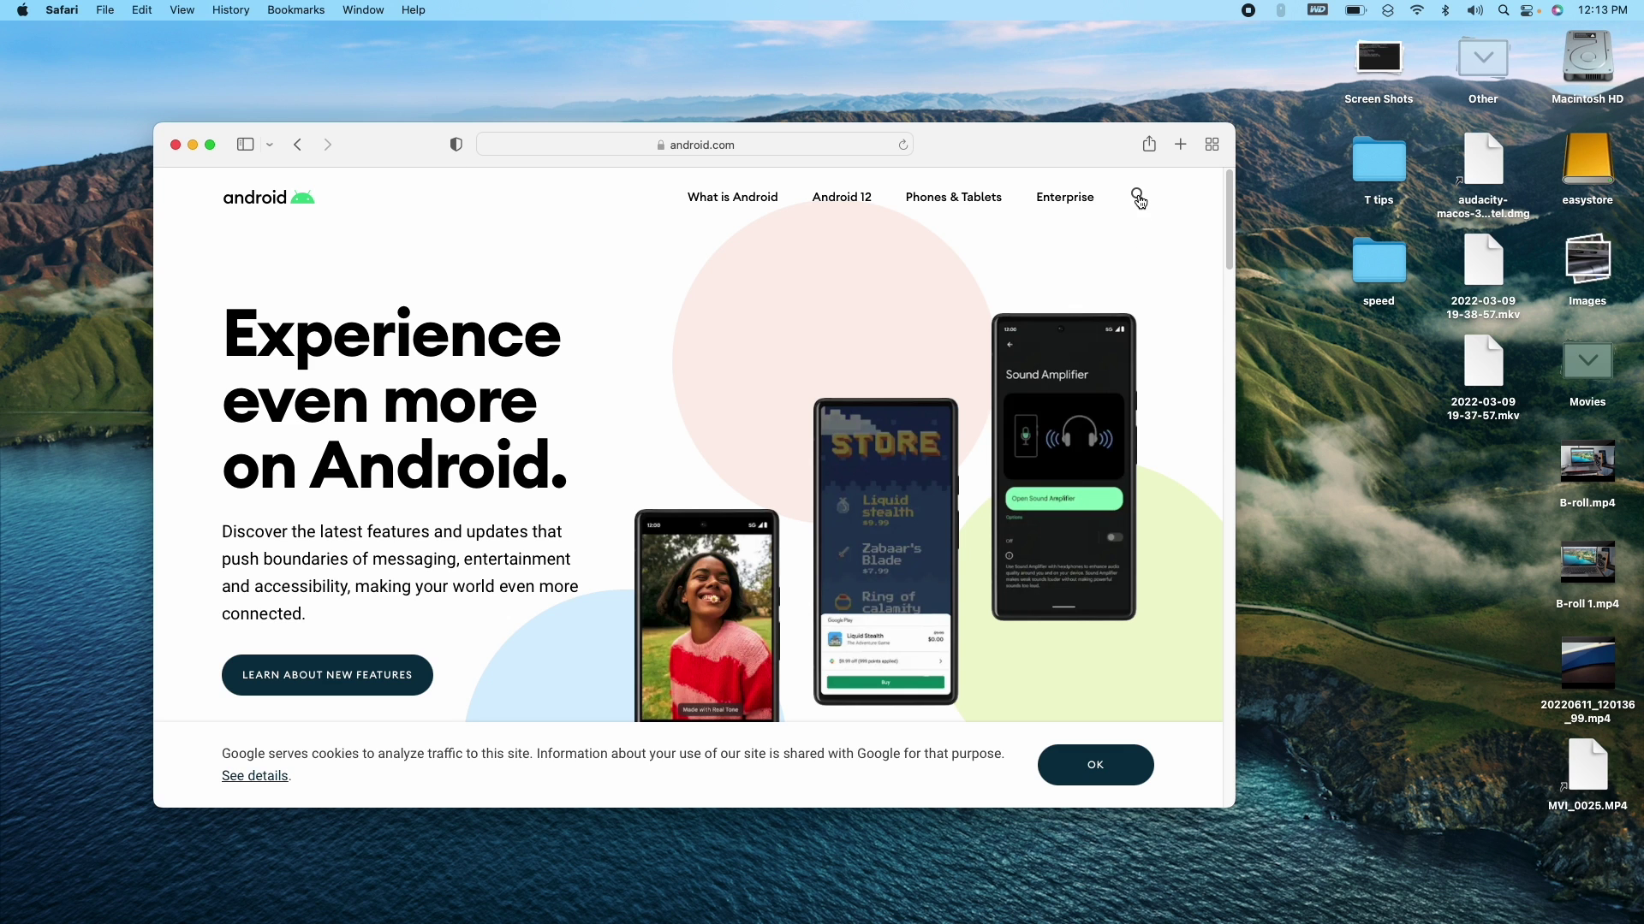
{"action": "left_click", "coordinate": [1137, 198]}
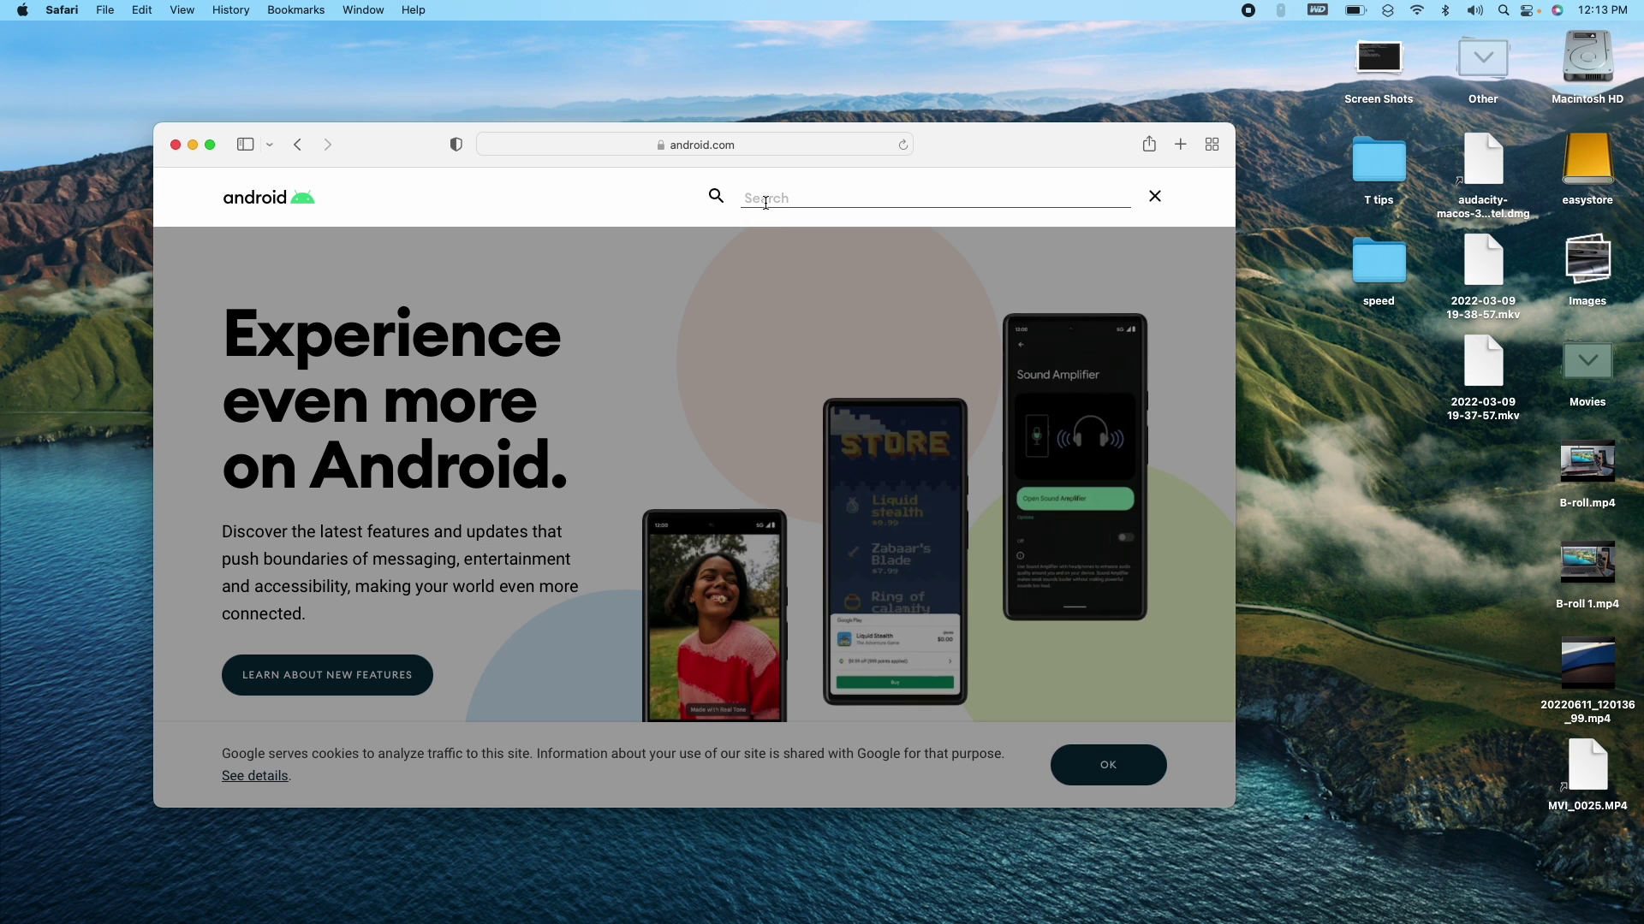
{"action": "type", "text": "file transfer"}
{"action": "key", "text": "Return"}
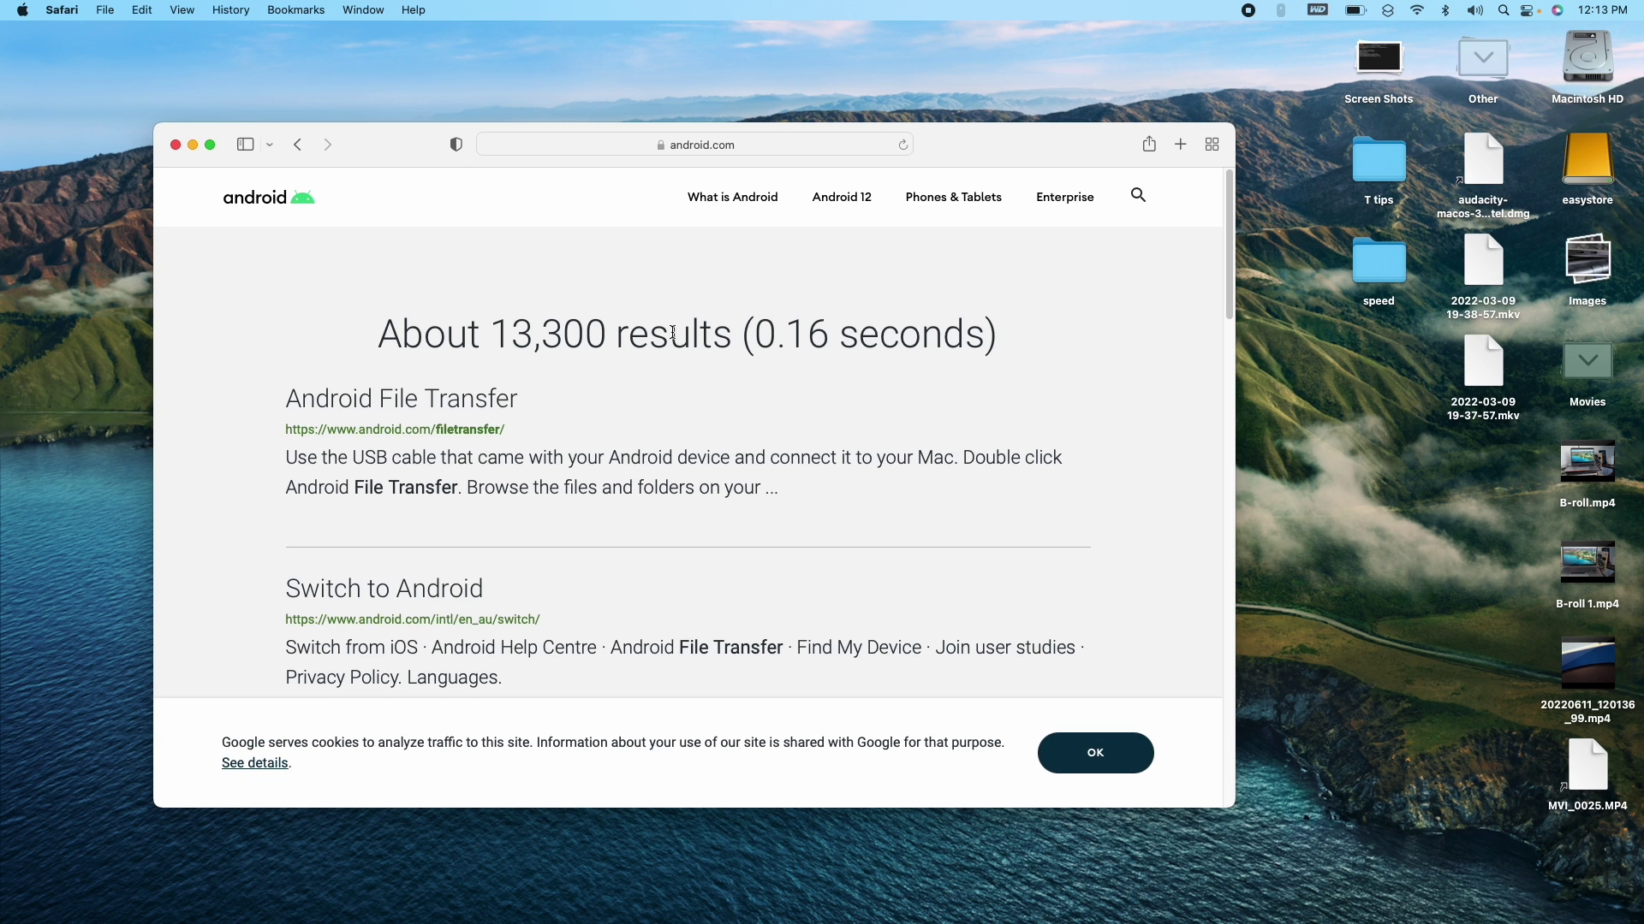
Download AndroidFileTransfer.dmg from the Android File Transfer page and open it.
{"action": "left_click", "coordinate": [400, 413]}
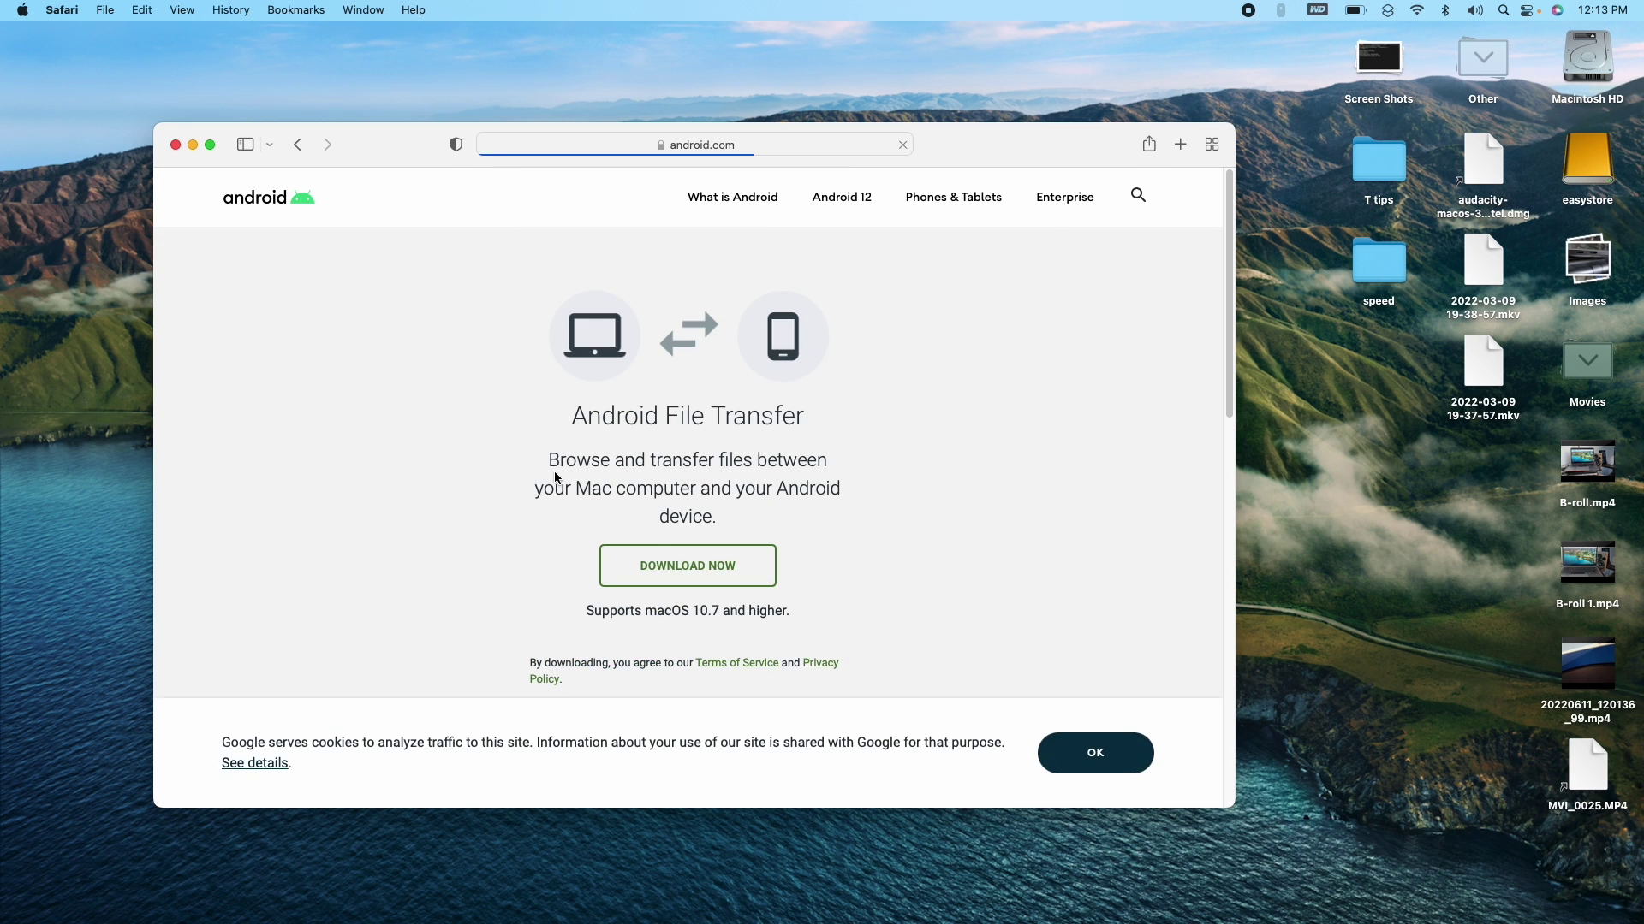
{"action": "left_click", "coordinate": [670, 569]}
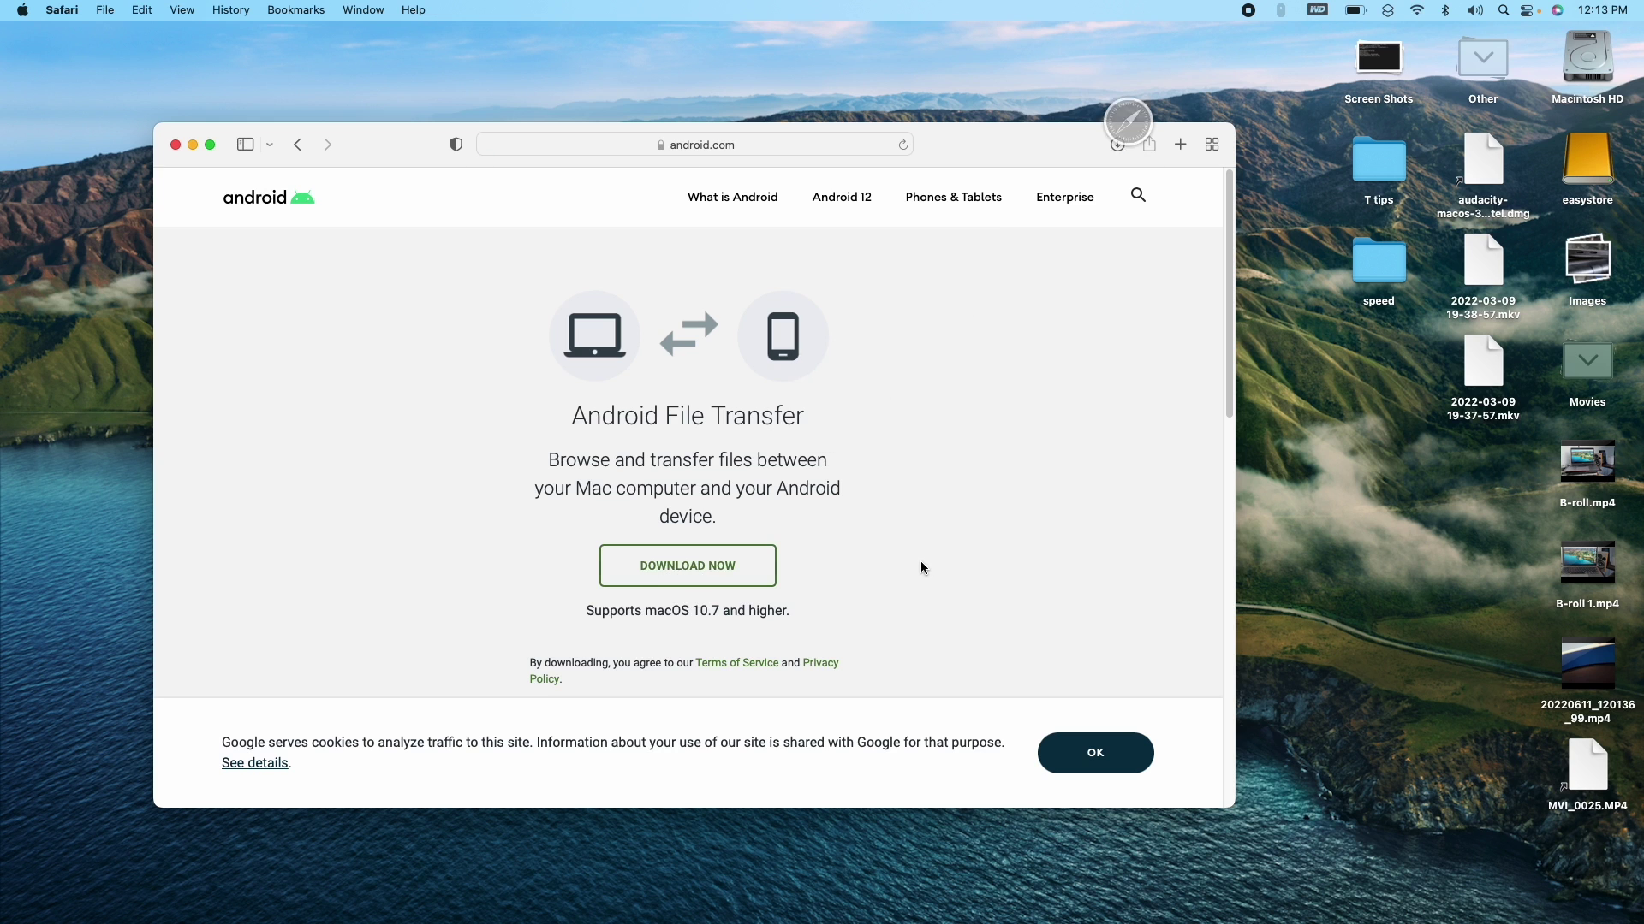
{"action": "left_click", "coordinate": [1117, 145]}
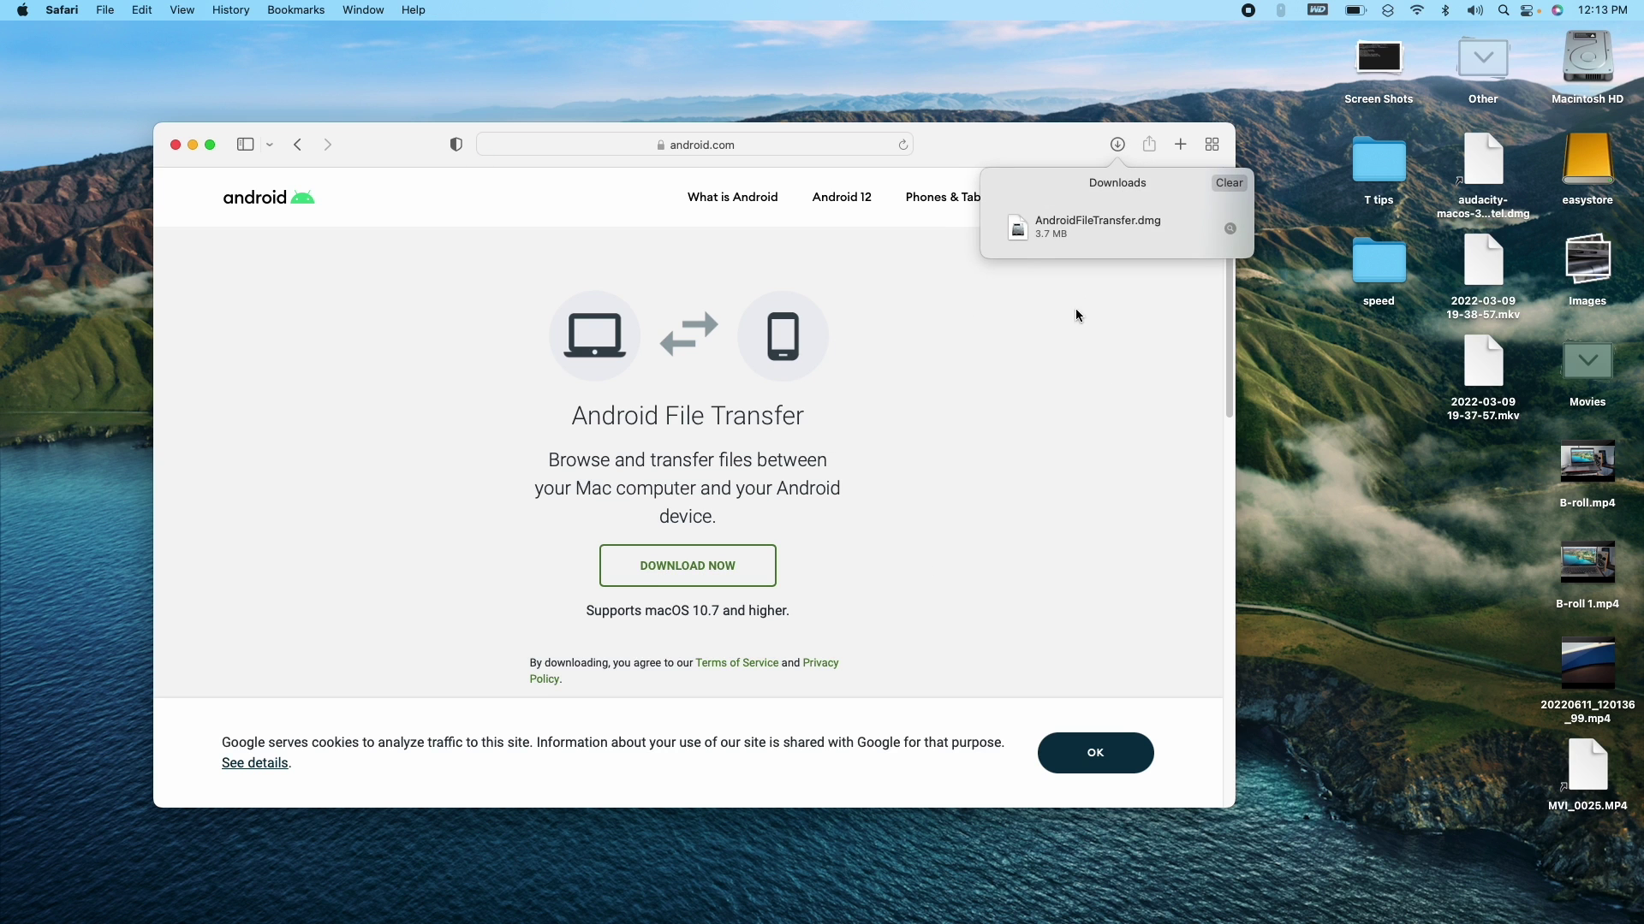
{"action": "left_click", "coordinate": [1067, 231]}
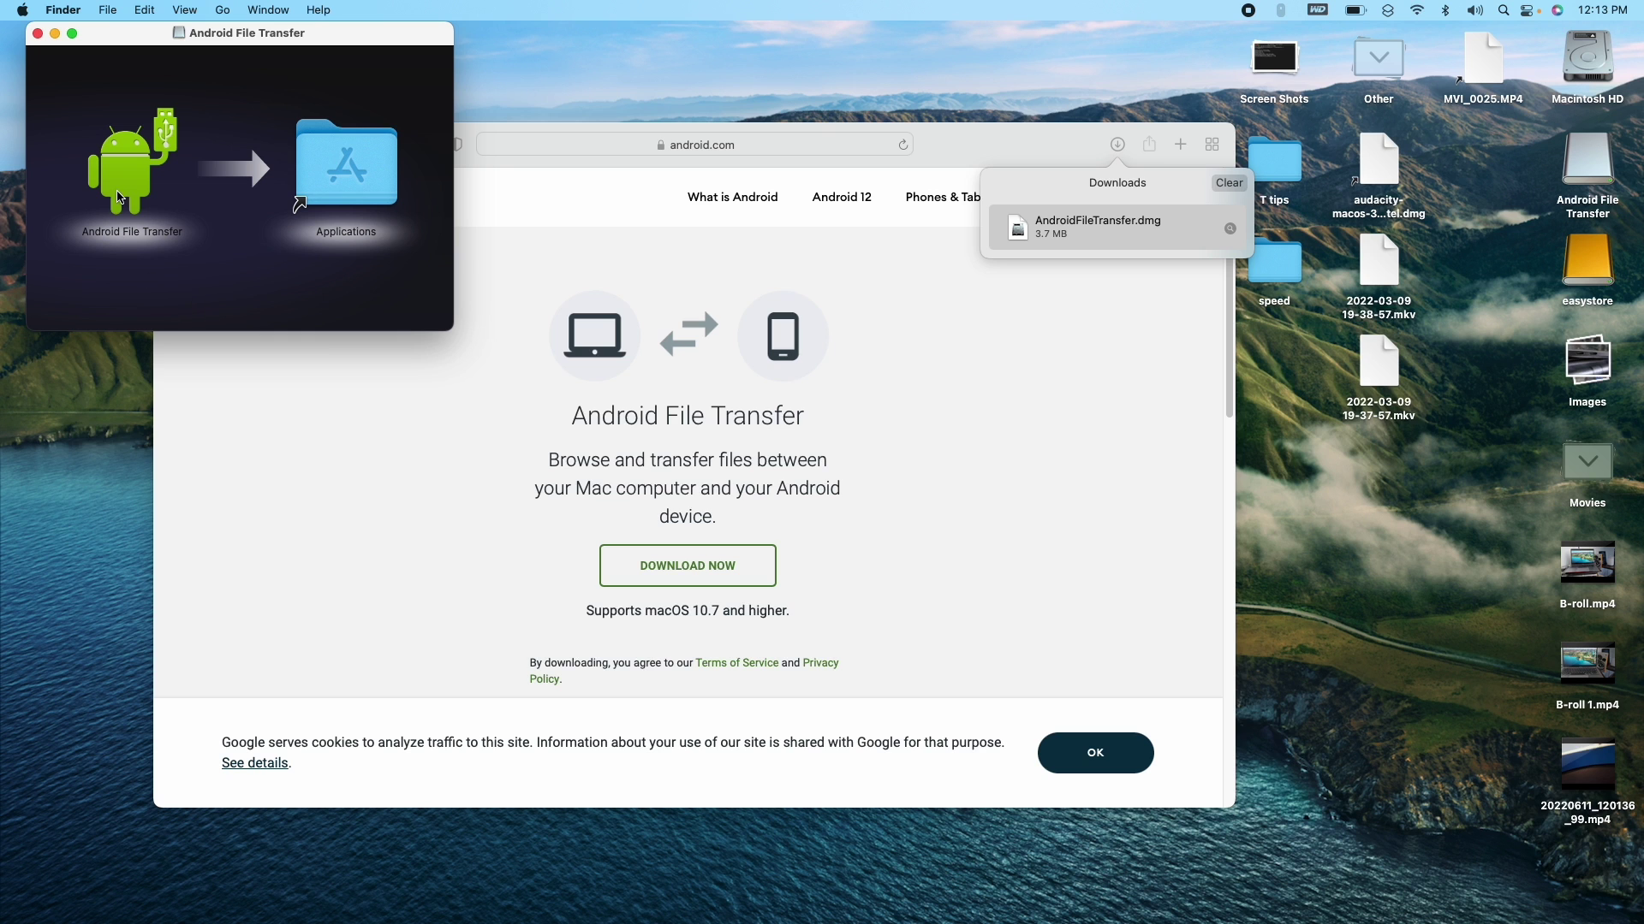
Drag Android File Transfer into Applications, close the disk image, and show Finder's Applications folder.
{"action": "left_click", "coordinate": [124, 180]}
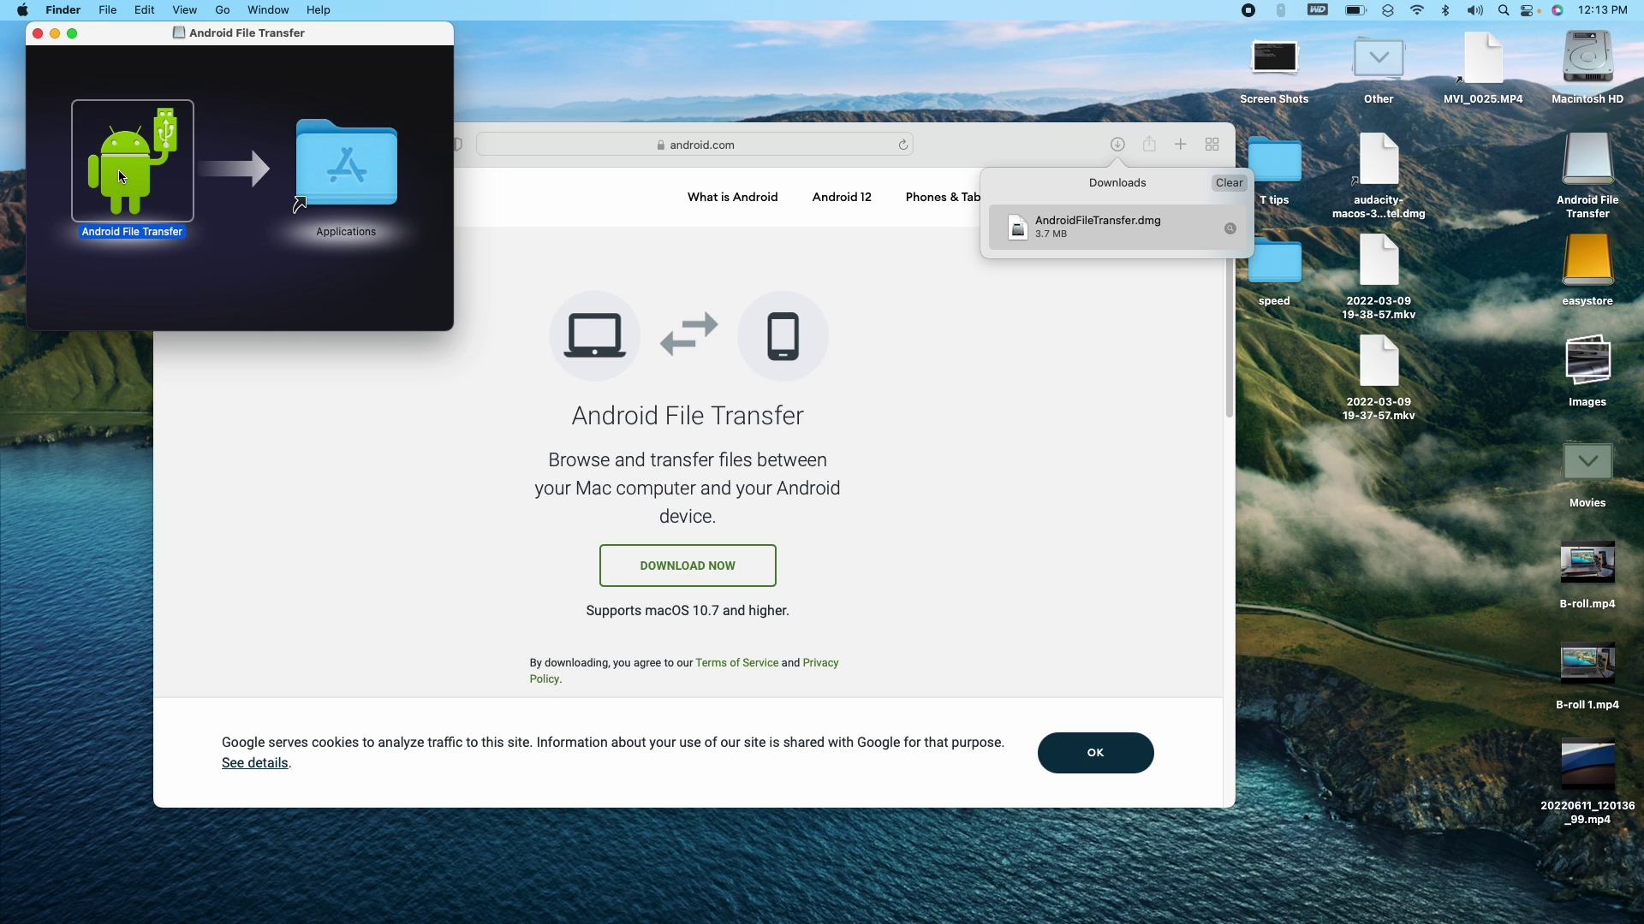
{"action": "left_click_drag", "start_coordinate": [123, 177], "coordinate": [373, 159]}
{"action": "left_click", "coordinate": [38, 34]}
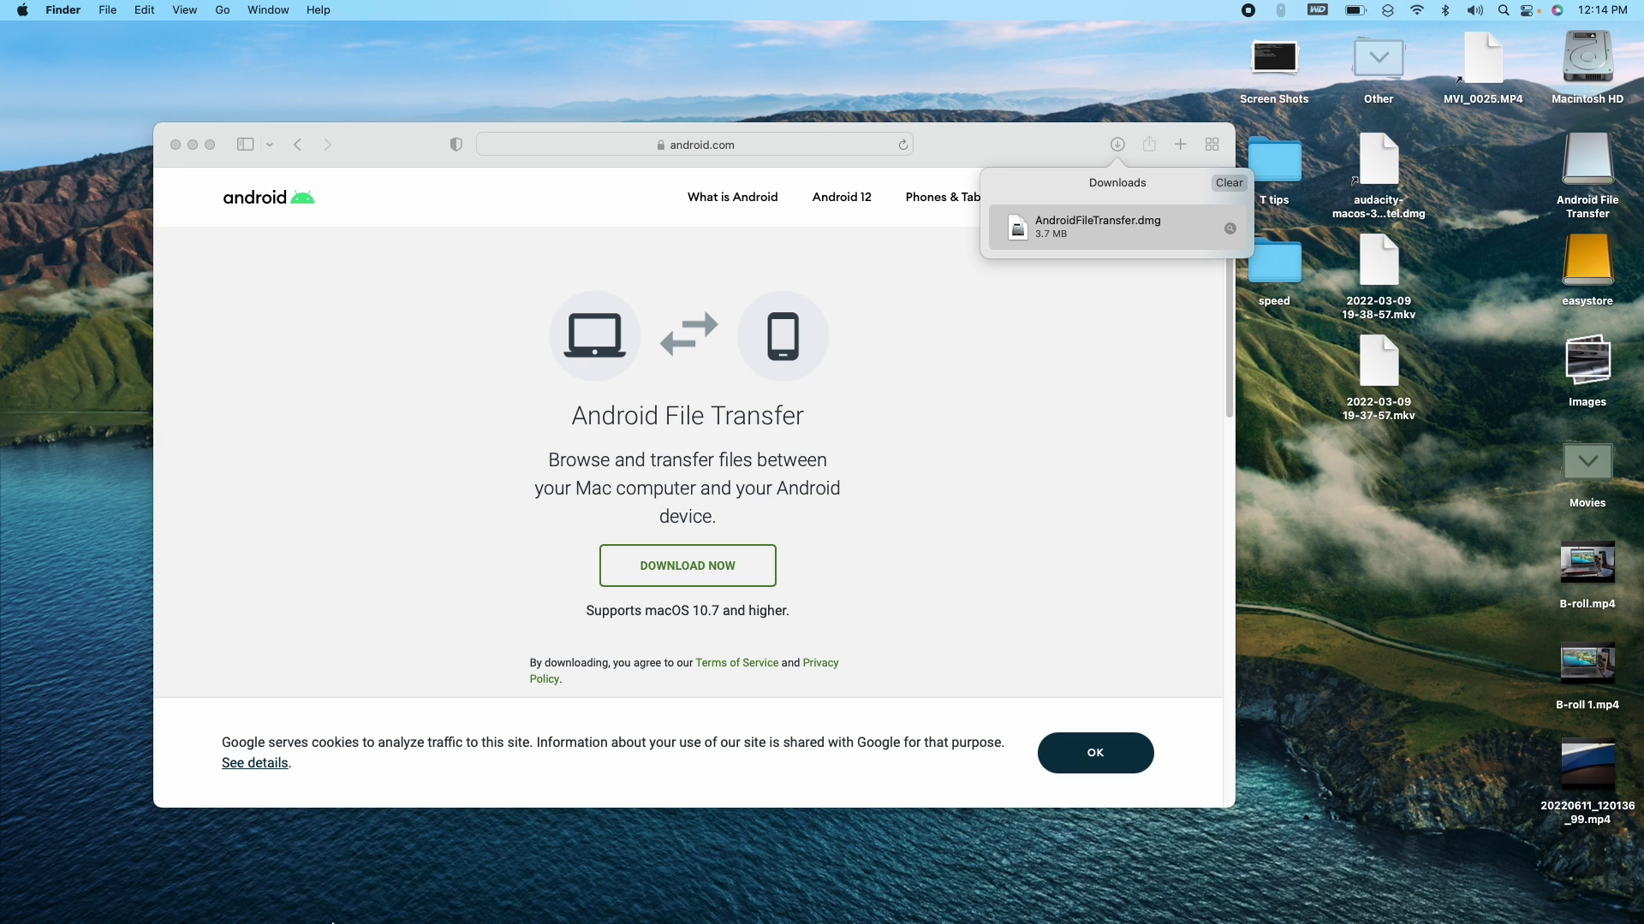
{"action": "left_click", "coordinate": [274, 890]}
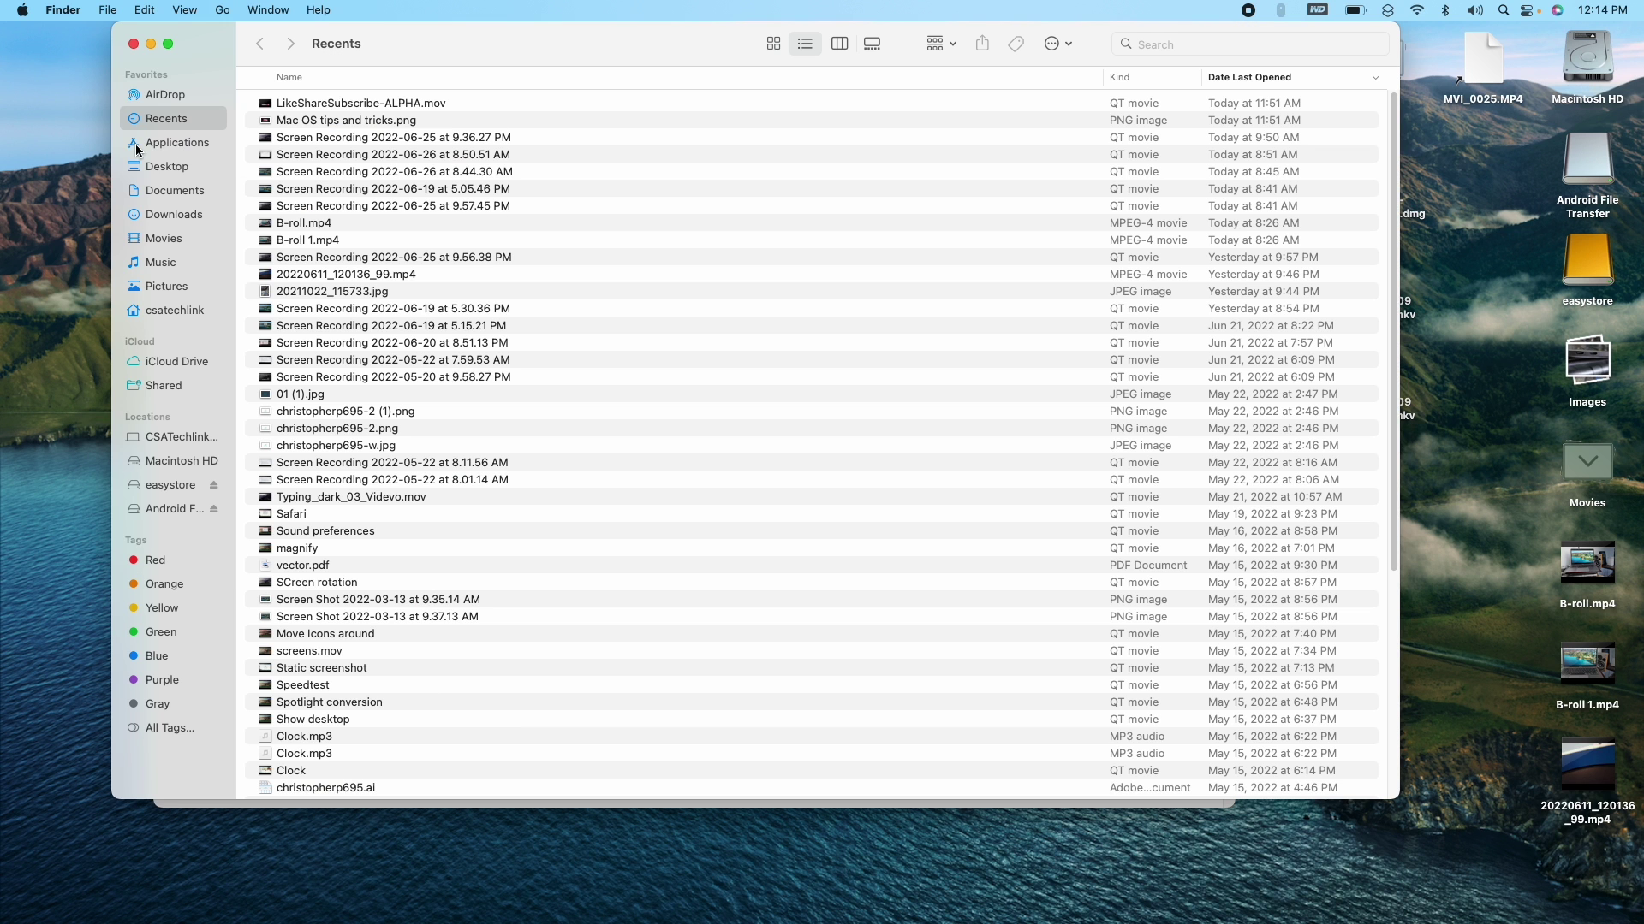
{"action": "left_click", "coordinate": [175, 143]}
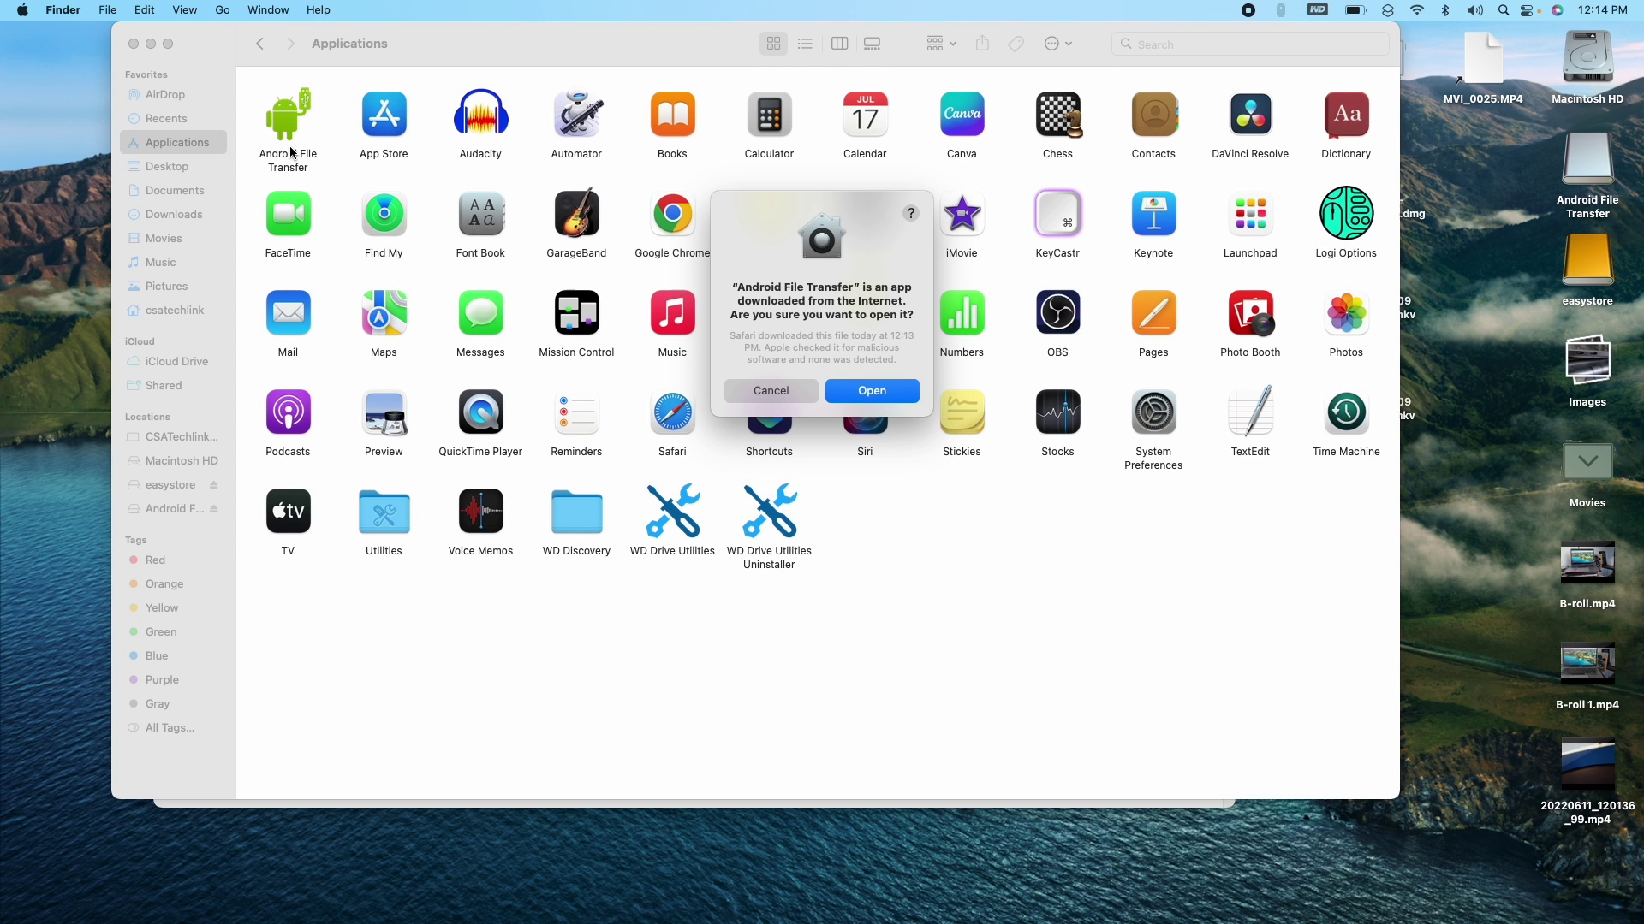
Close the Finder and Safari windows and confirm opening the downloaded Android File Transfer.
{"action": "left_click", "coordinate": [132, 43]}
{"action": "left_click", "coordinate": [175, 146]}
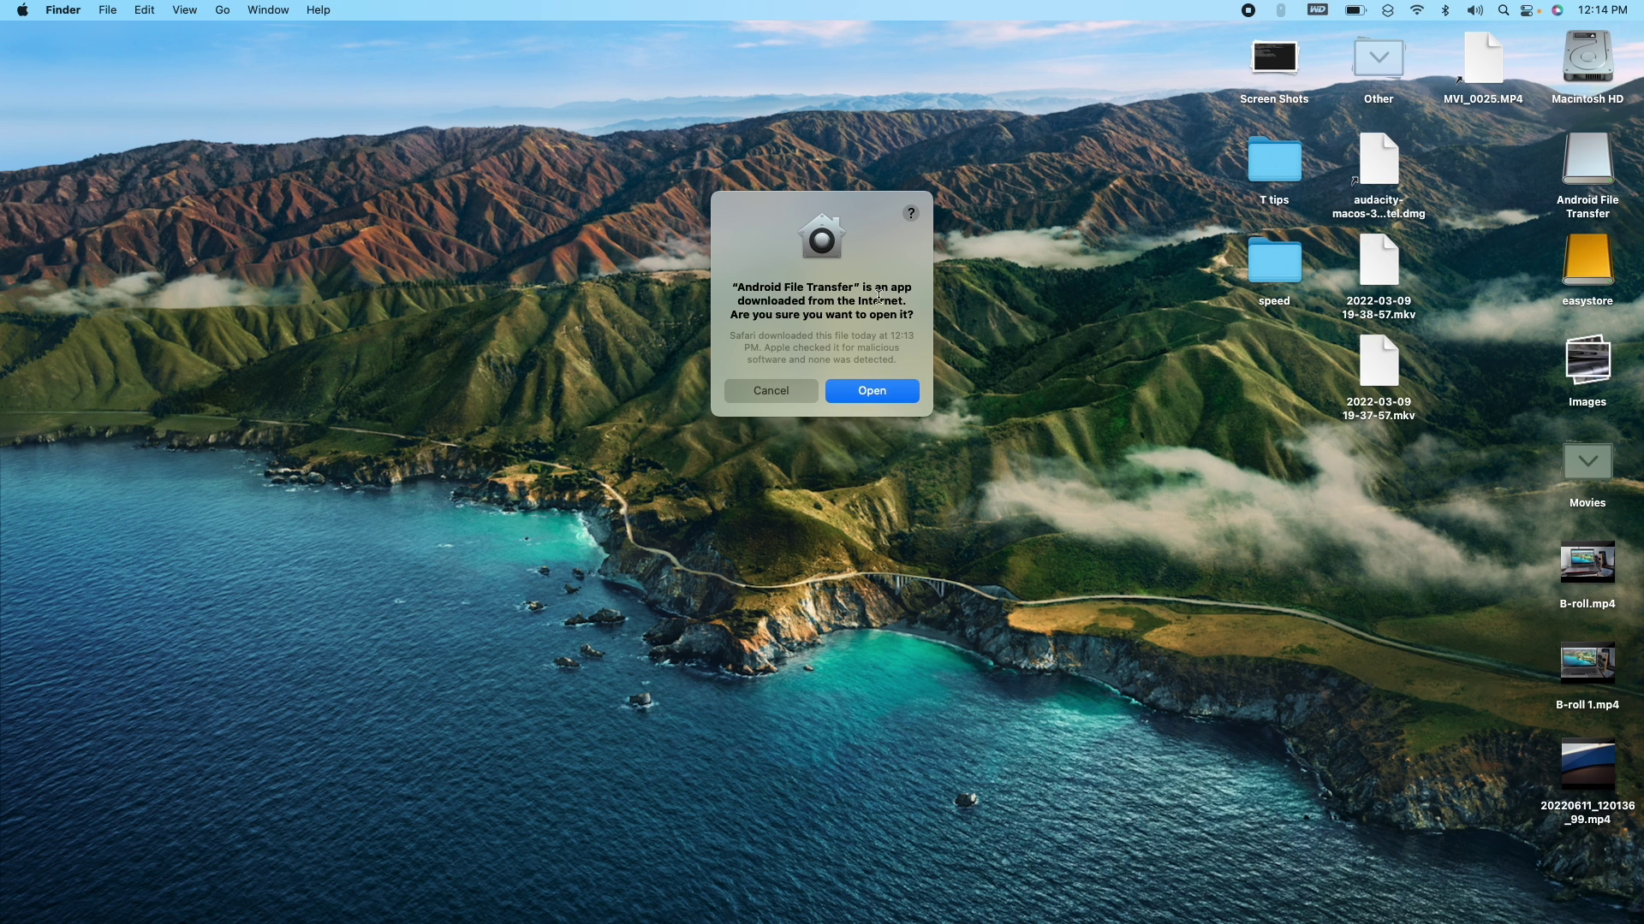
{"action": "left_click", "coordinate": [872, 391]}
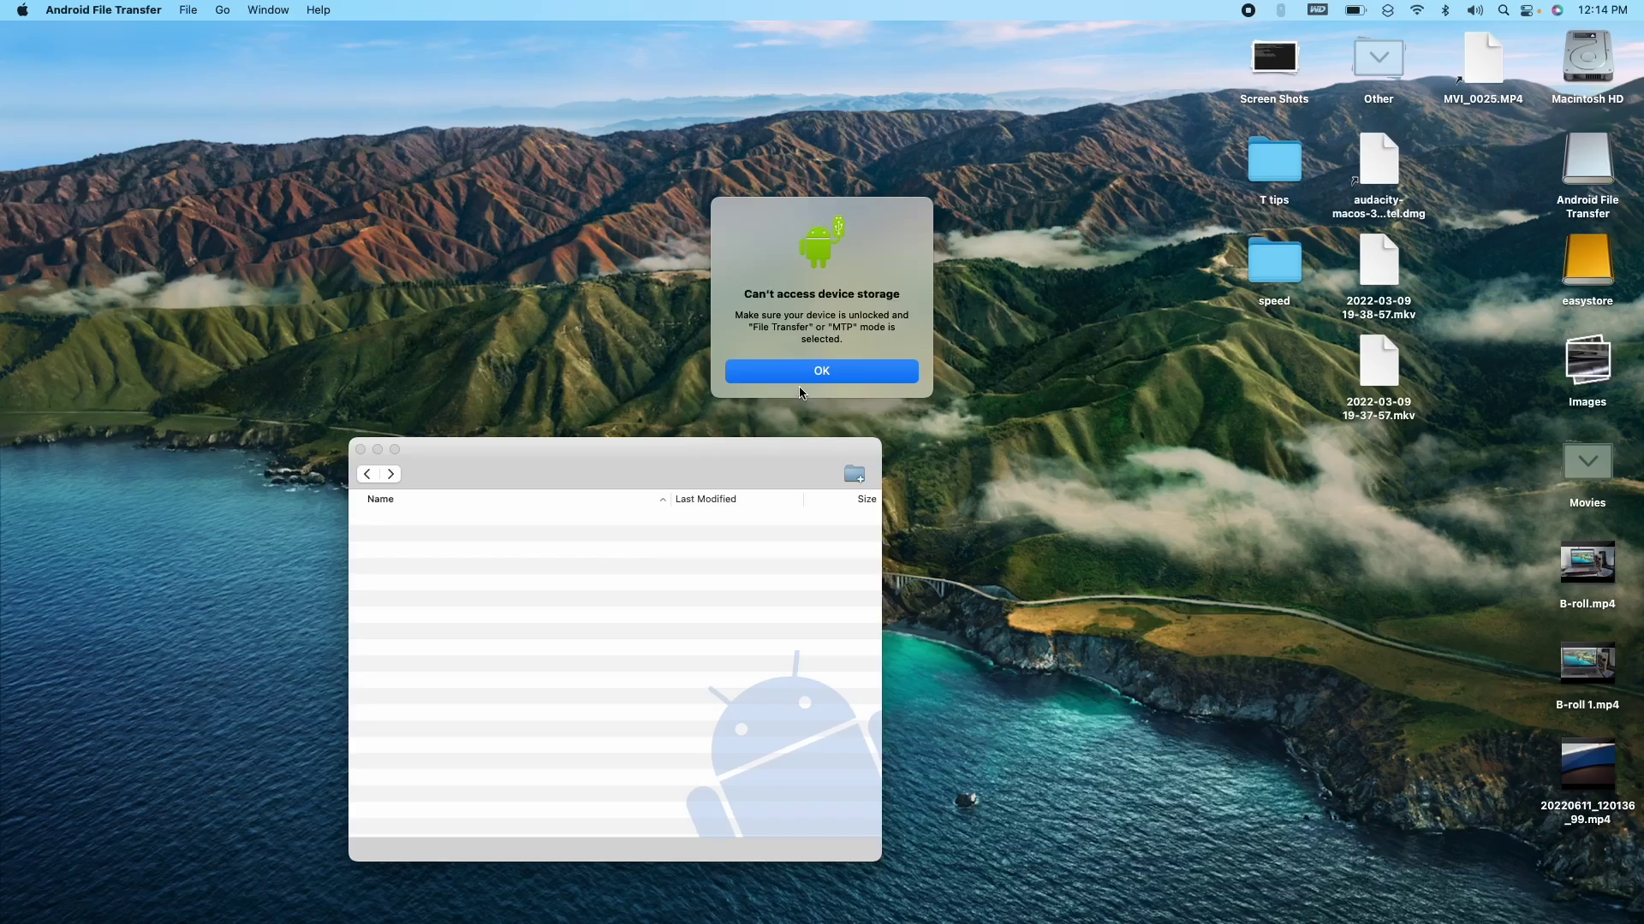
Dismiss the 'Can't access device storage' alert, quit and relaunch, and raise the device window.
{"action": "left_click", "coordinate": [804, 376]}
{"action": "key", "text": "super+q"}
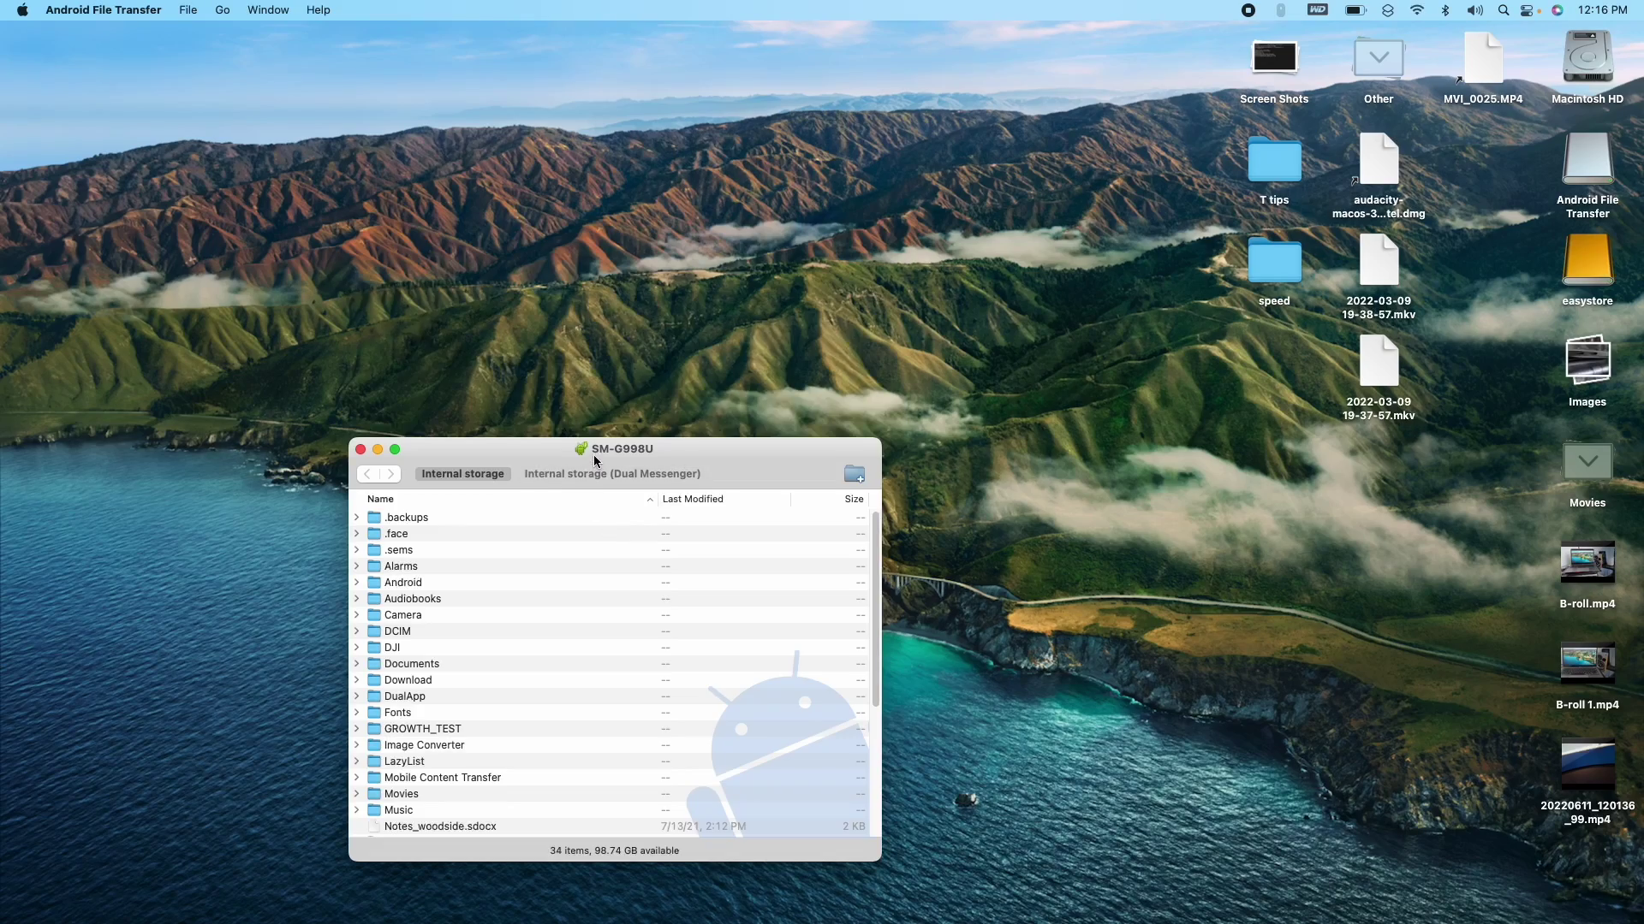
{"action": "left_click_drag", "start_coordinate": [597, 462], "coordinate": [596, 247]}
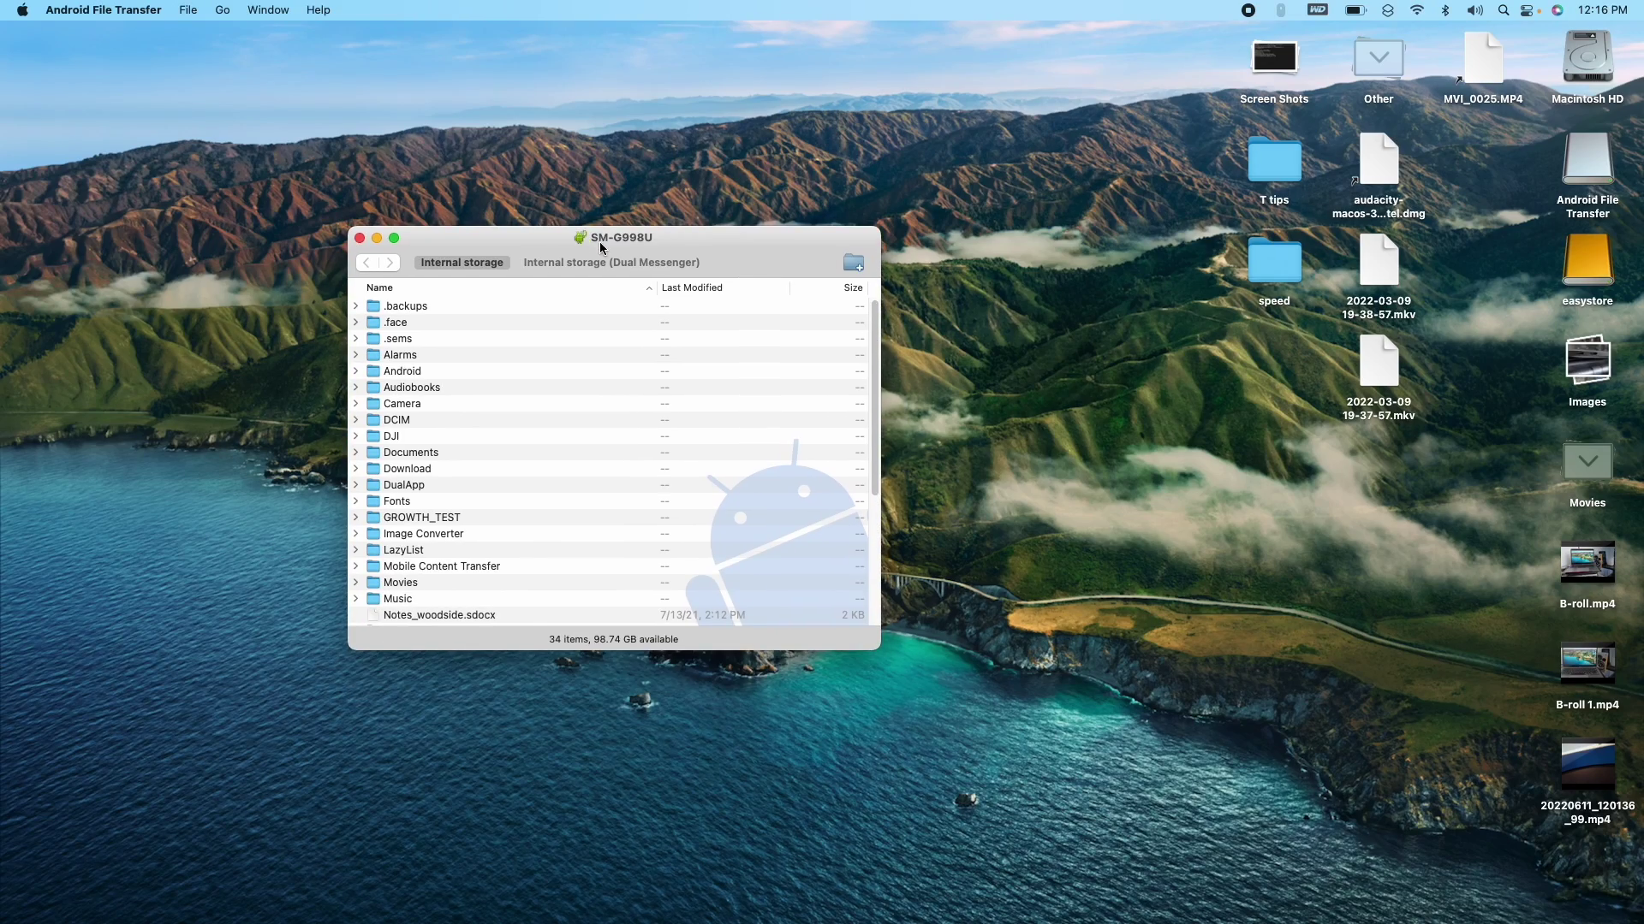
Show the phone's Internal storage, expand DCIM, and open its Camera folder.
{"action": "mouse_move", "coordinate": [1227, 913]}
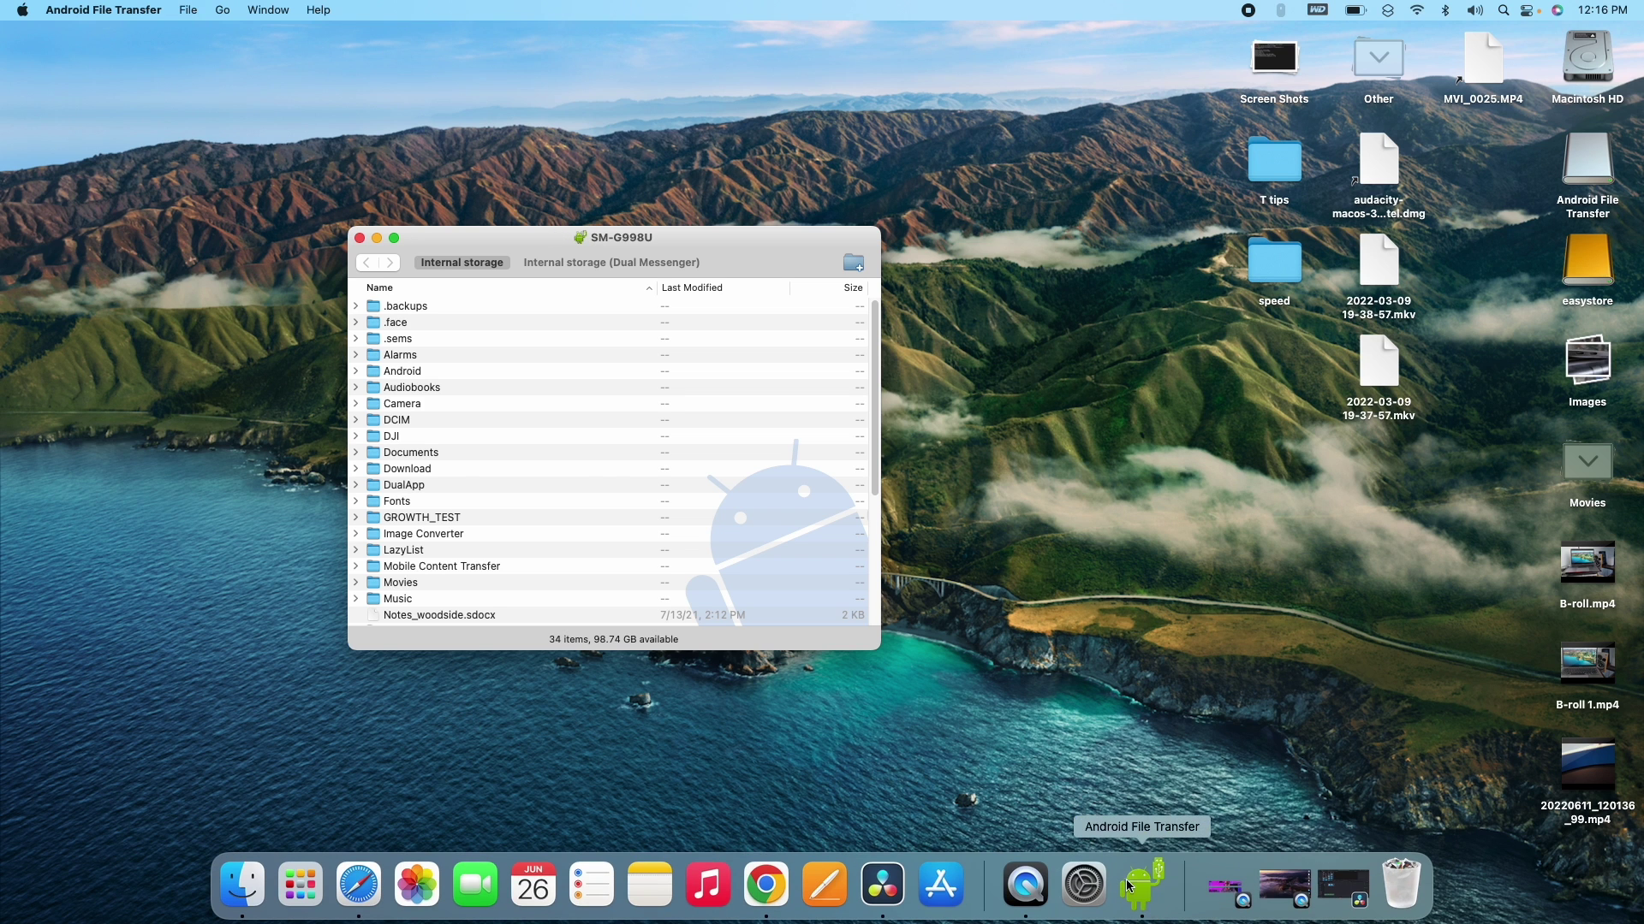
{"action": "left_click", "coordinate": [420, 269]}
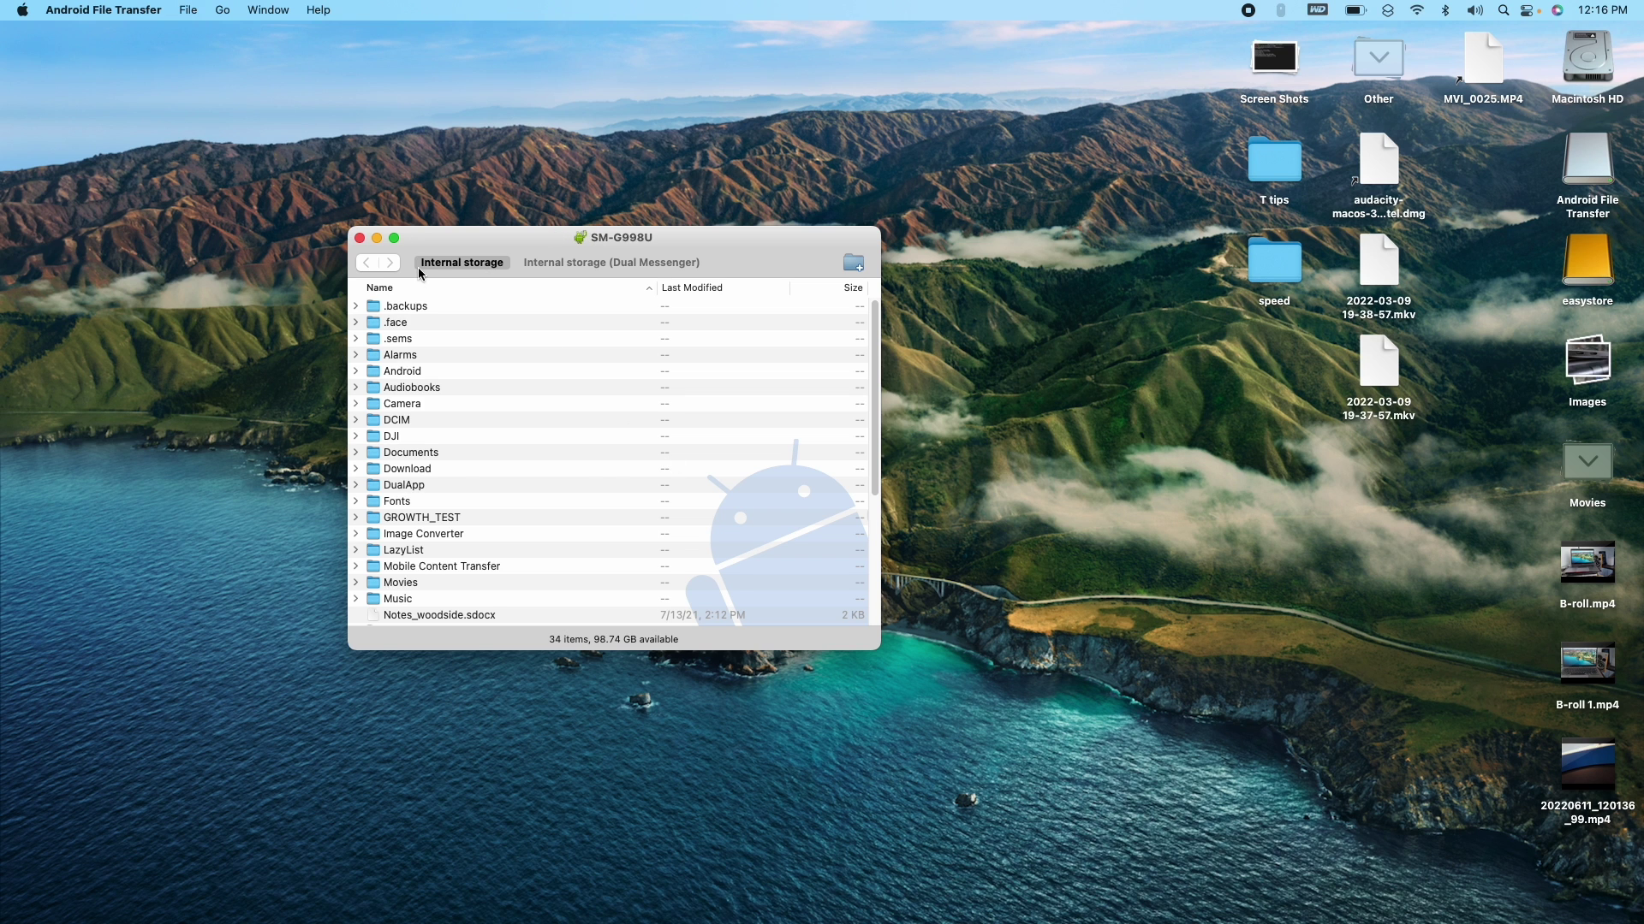
{"action": "left_click", "coordinate": [356, 421]}
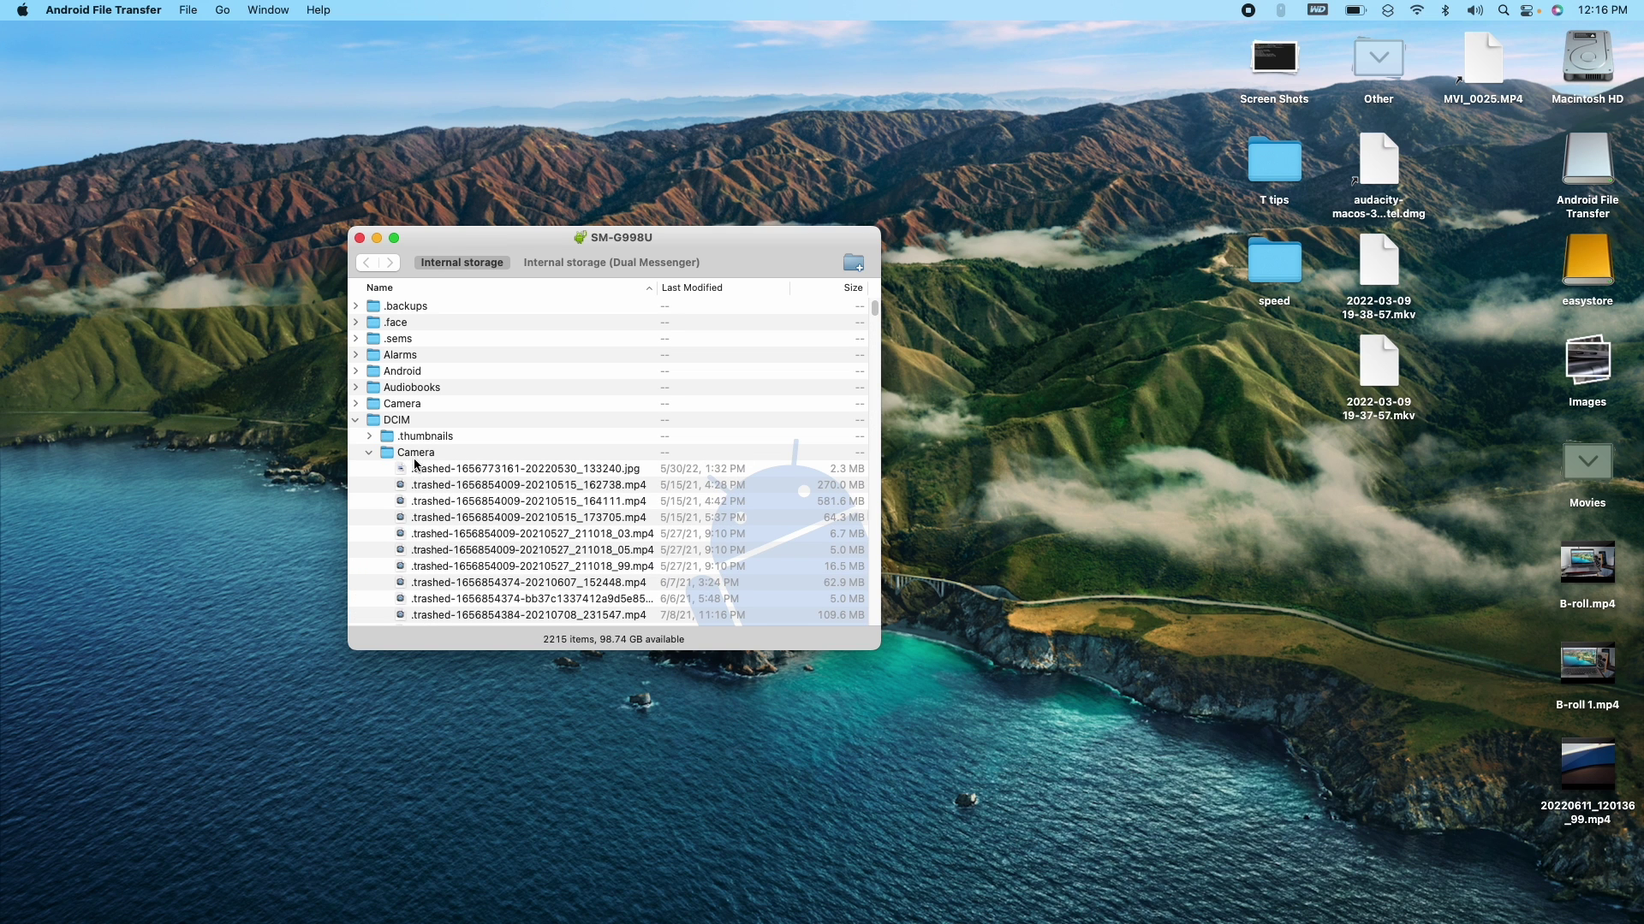
{"action": "double_click", "coordinate": [411, 453]}
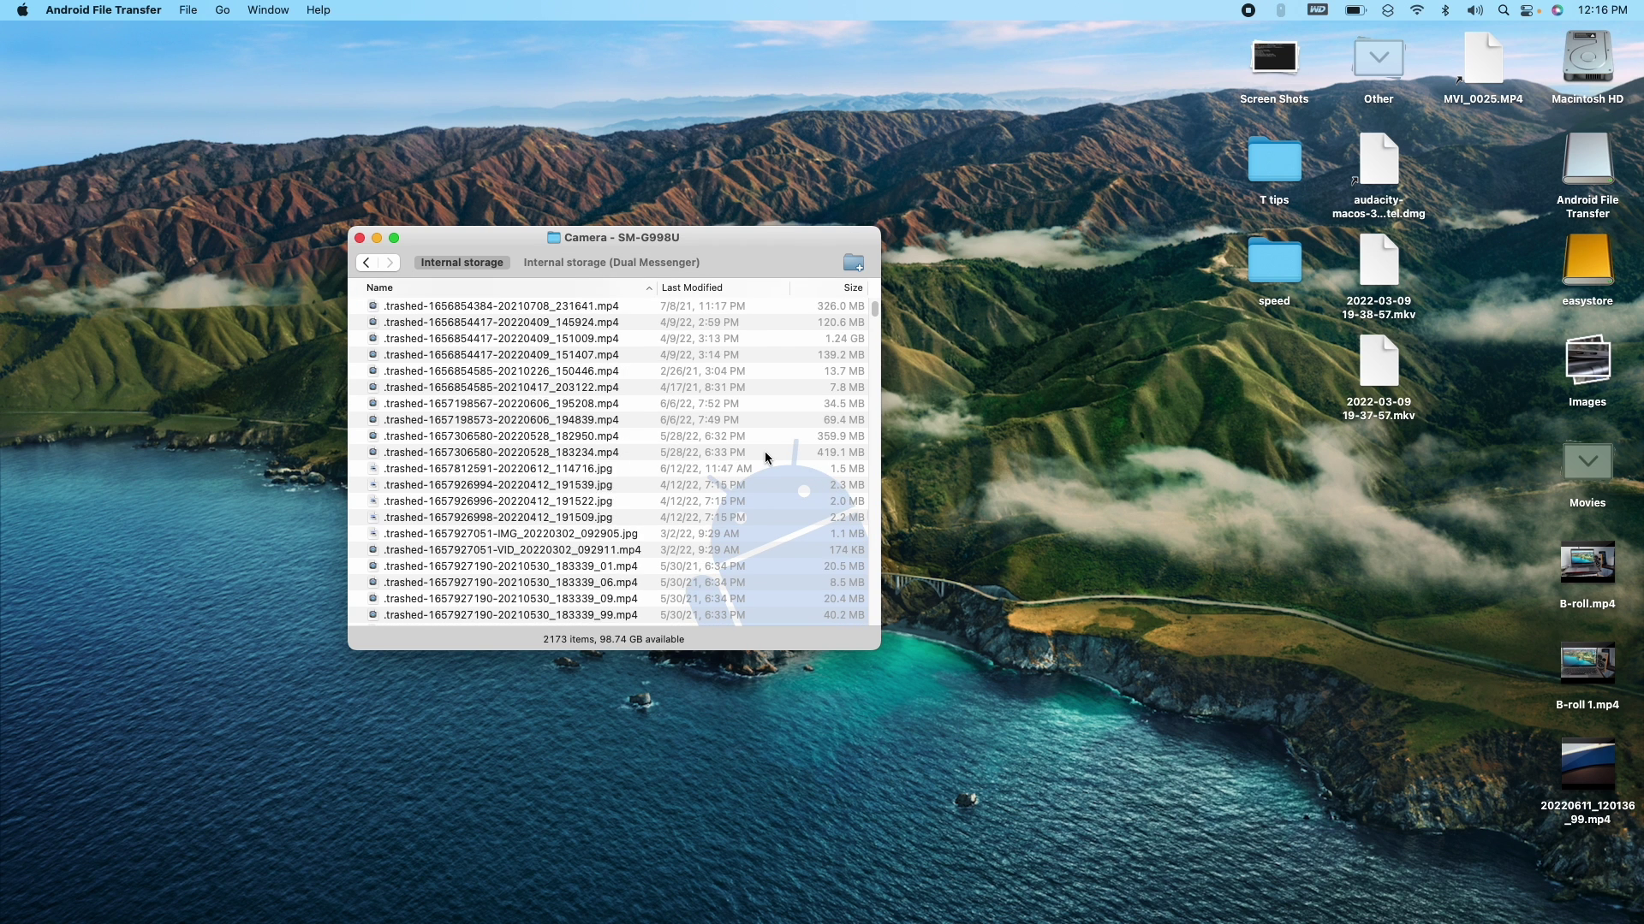
Copy Demo.jpg from the Camera folder onto the desktop and open it in Preview.
{"action": "scroll", "coordinate": [640, 439], "scroll_direction": "down", "scroll_amount": 15}
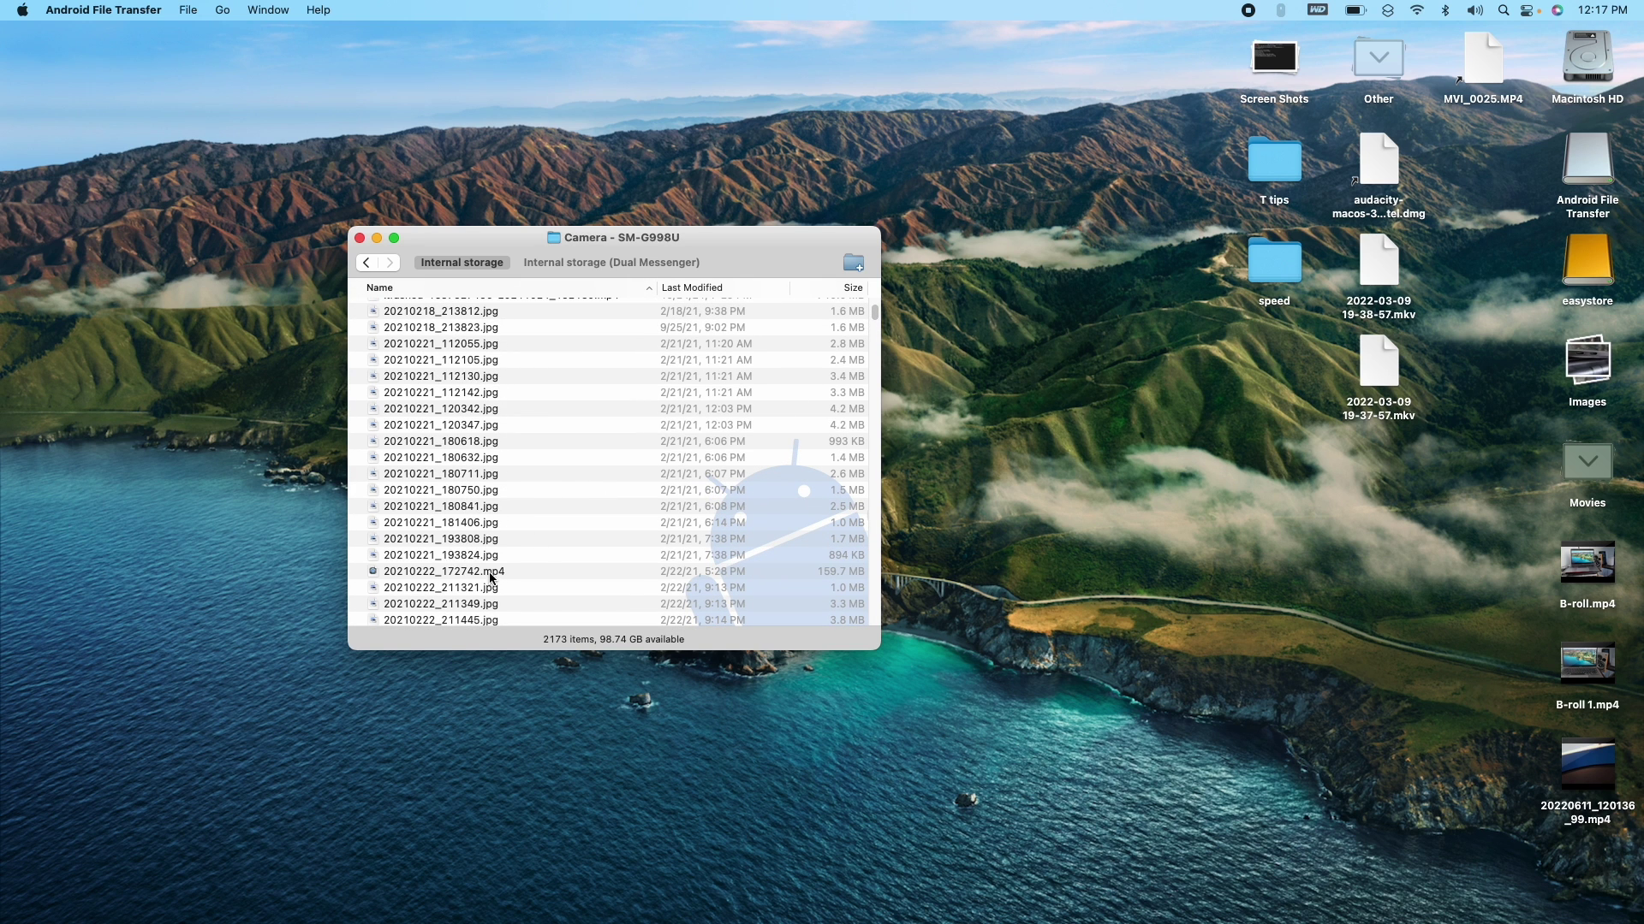
{"action": "left_click_drag", "start_coordinate": [877, 315], "coordinate": [847, 629]}
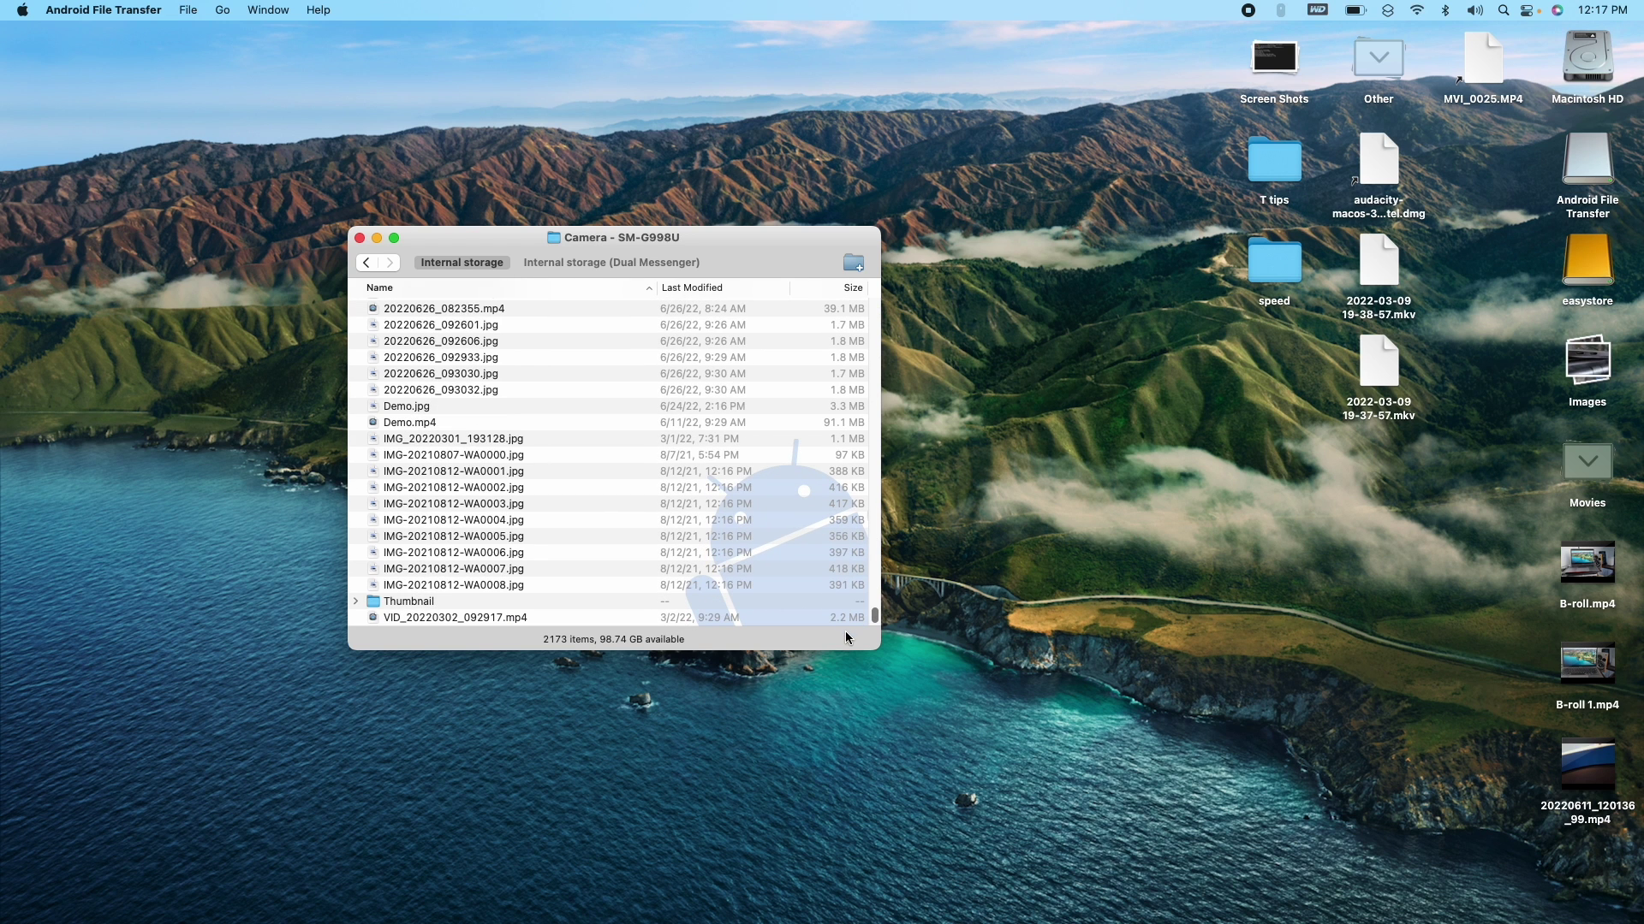
{"action": "double_click", "coordinate": [408, 409]}
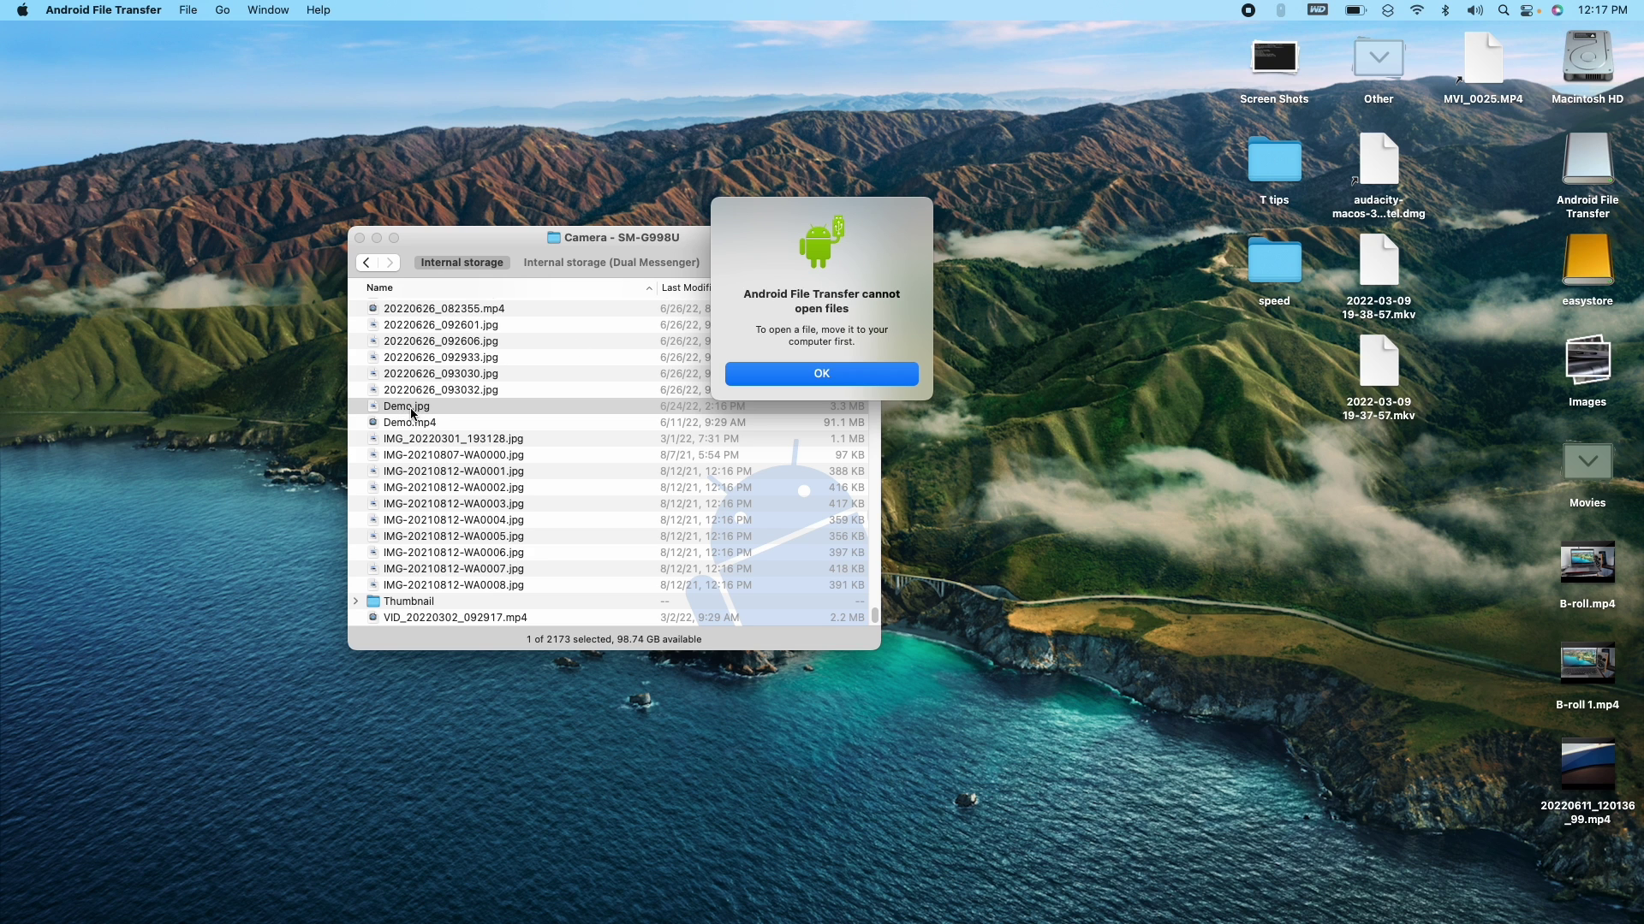
{"action": "left_click", "coordinate": [804, 379]}
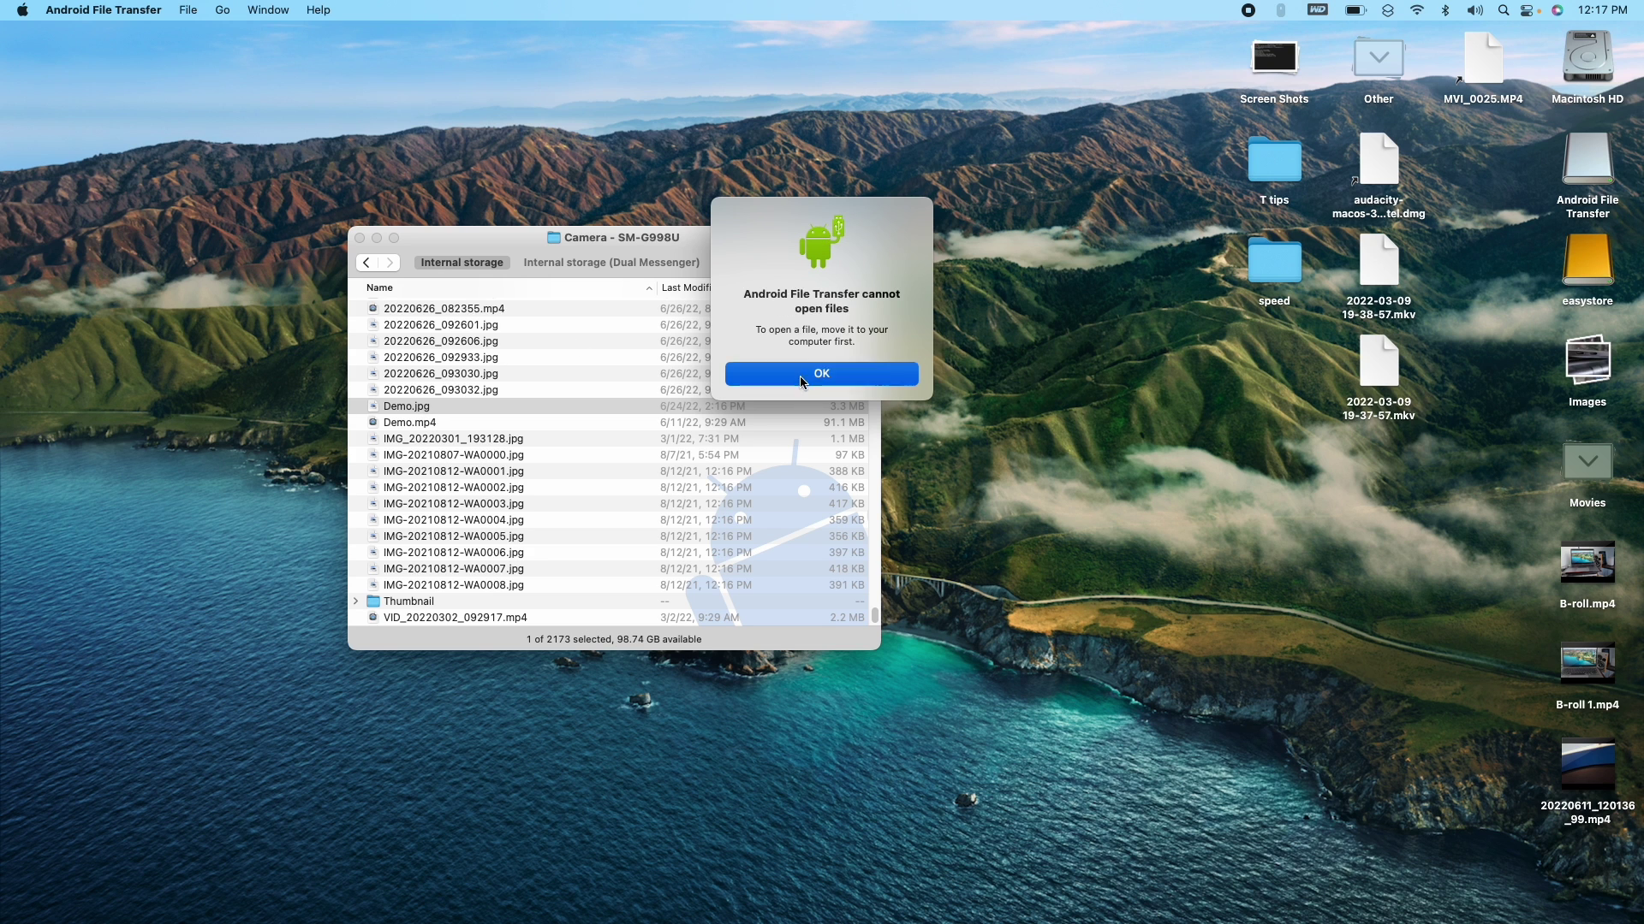
{"action": "left_click_drag", "start_coordinate": [409, 408], "coordinate": [1260, 509]}
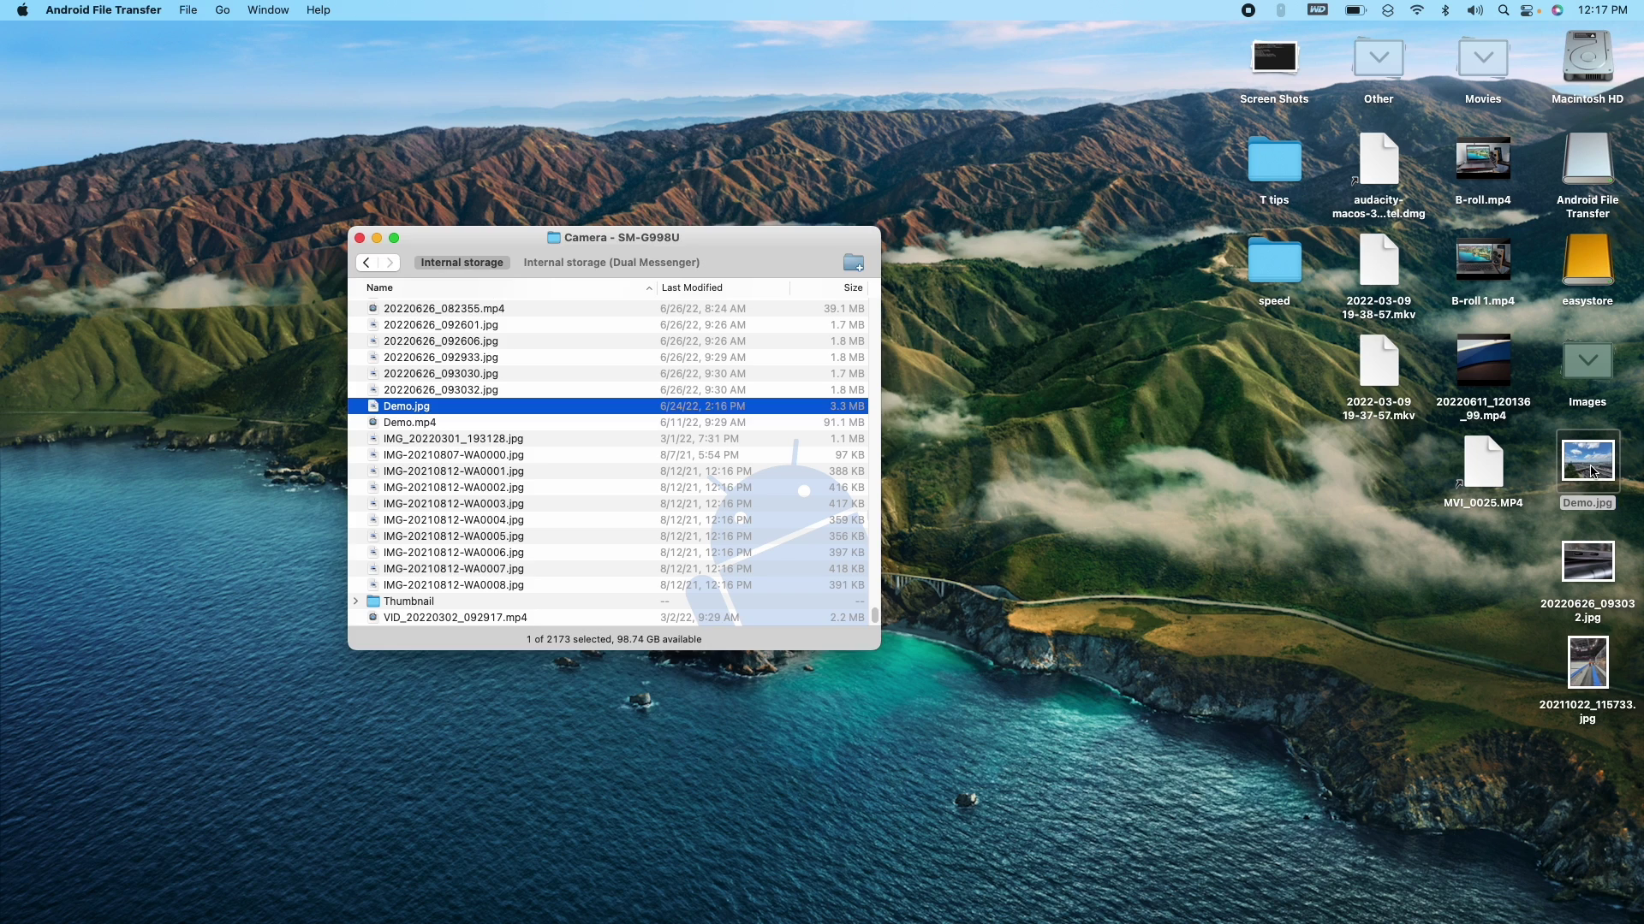
{"action": "double_click", "coordinate": [1593, 472]}
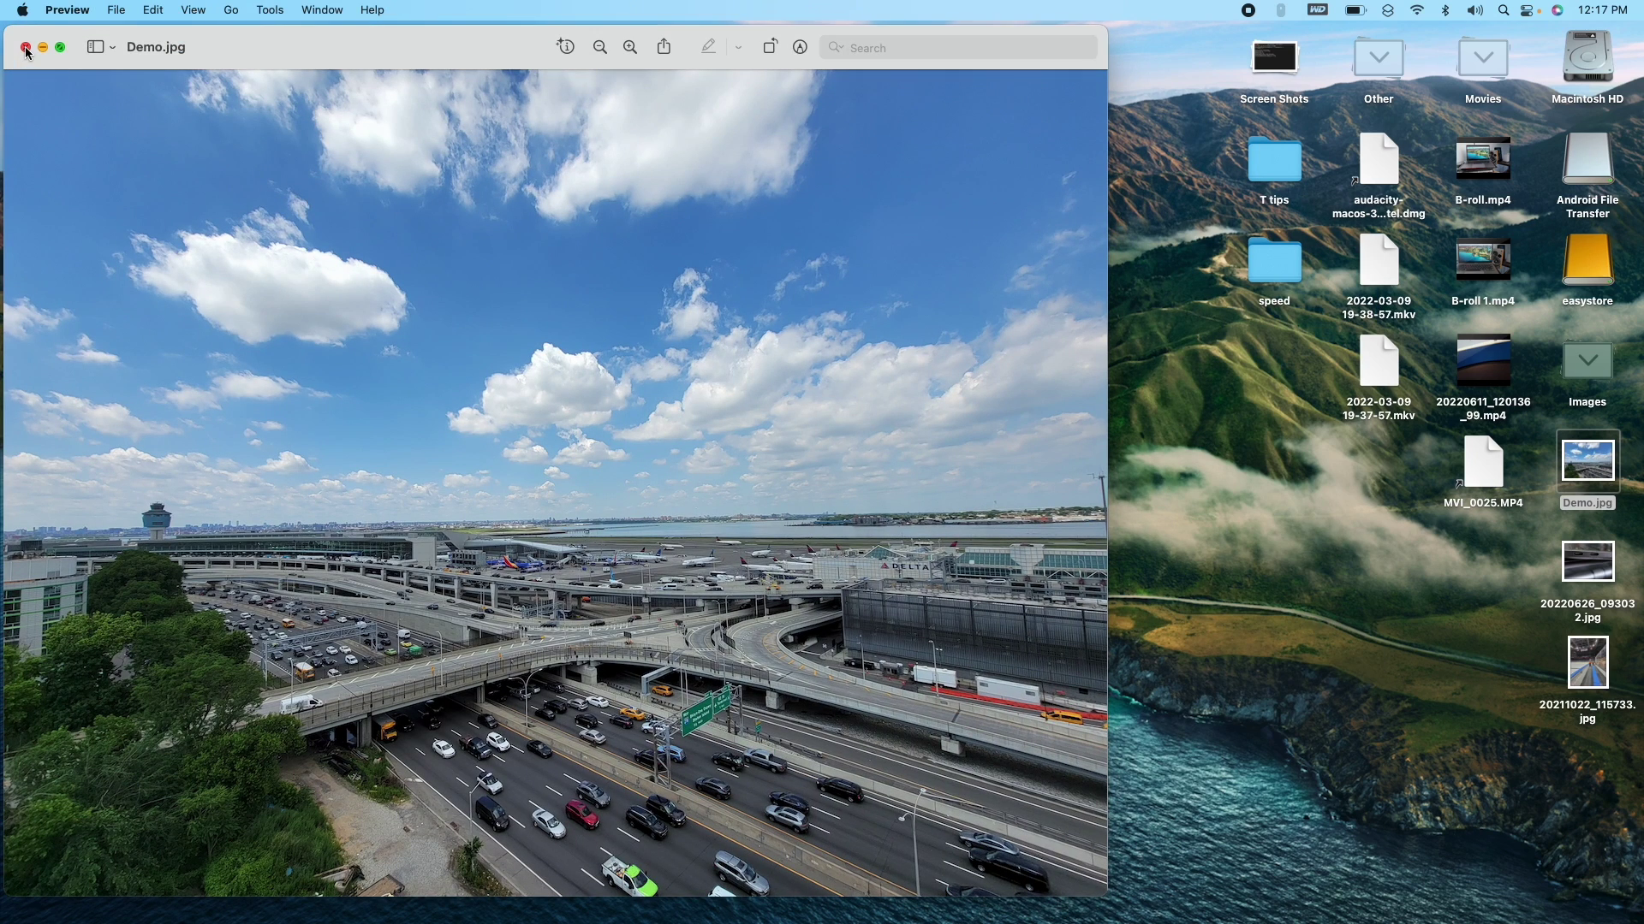
{"action": "left_click", "coordinate": [26, 49]}
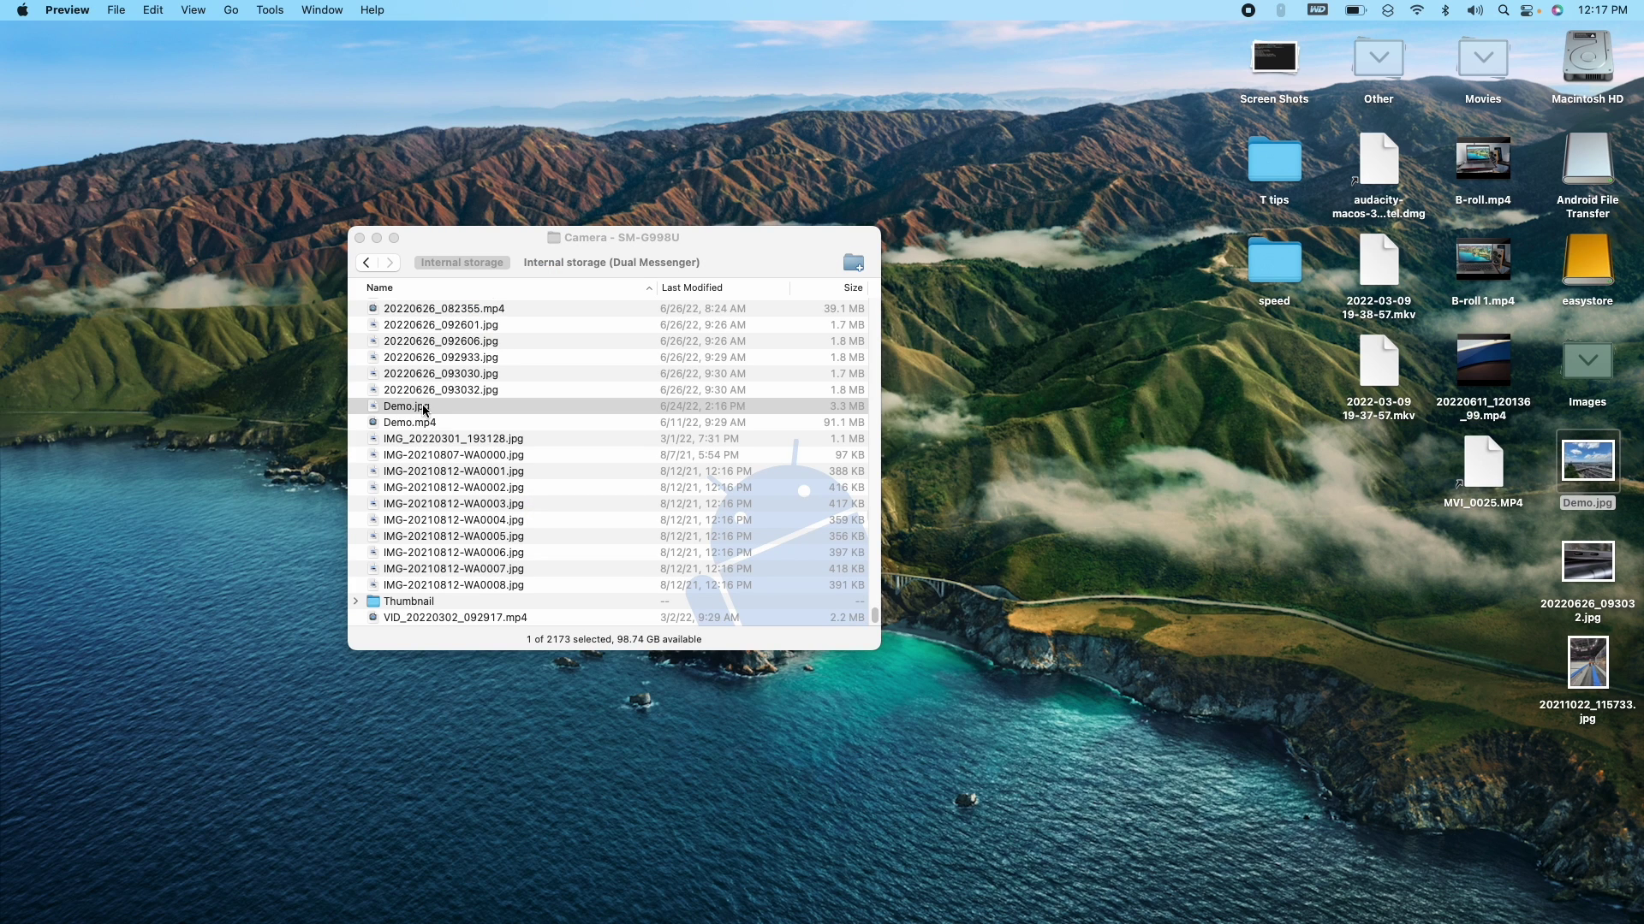
Copy Demo.mp4 (91.1 MB) from the Camera folder onto the desktop and open it in QuickTime Player.
{"action": "left_click", "coordinate": [422, 427]}
{"action": "left_click", "coordinate": [418, 427]}
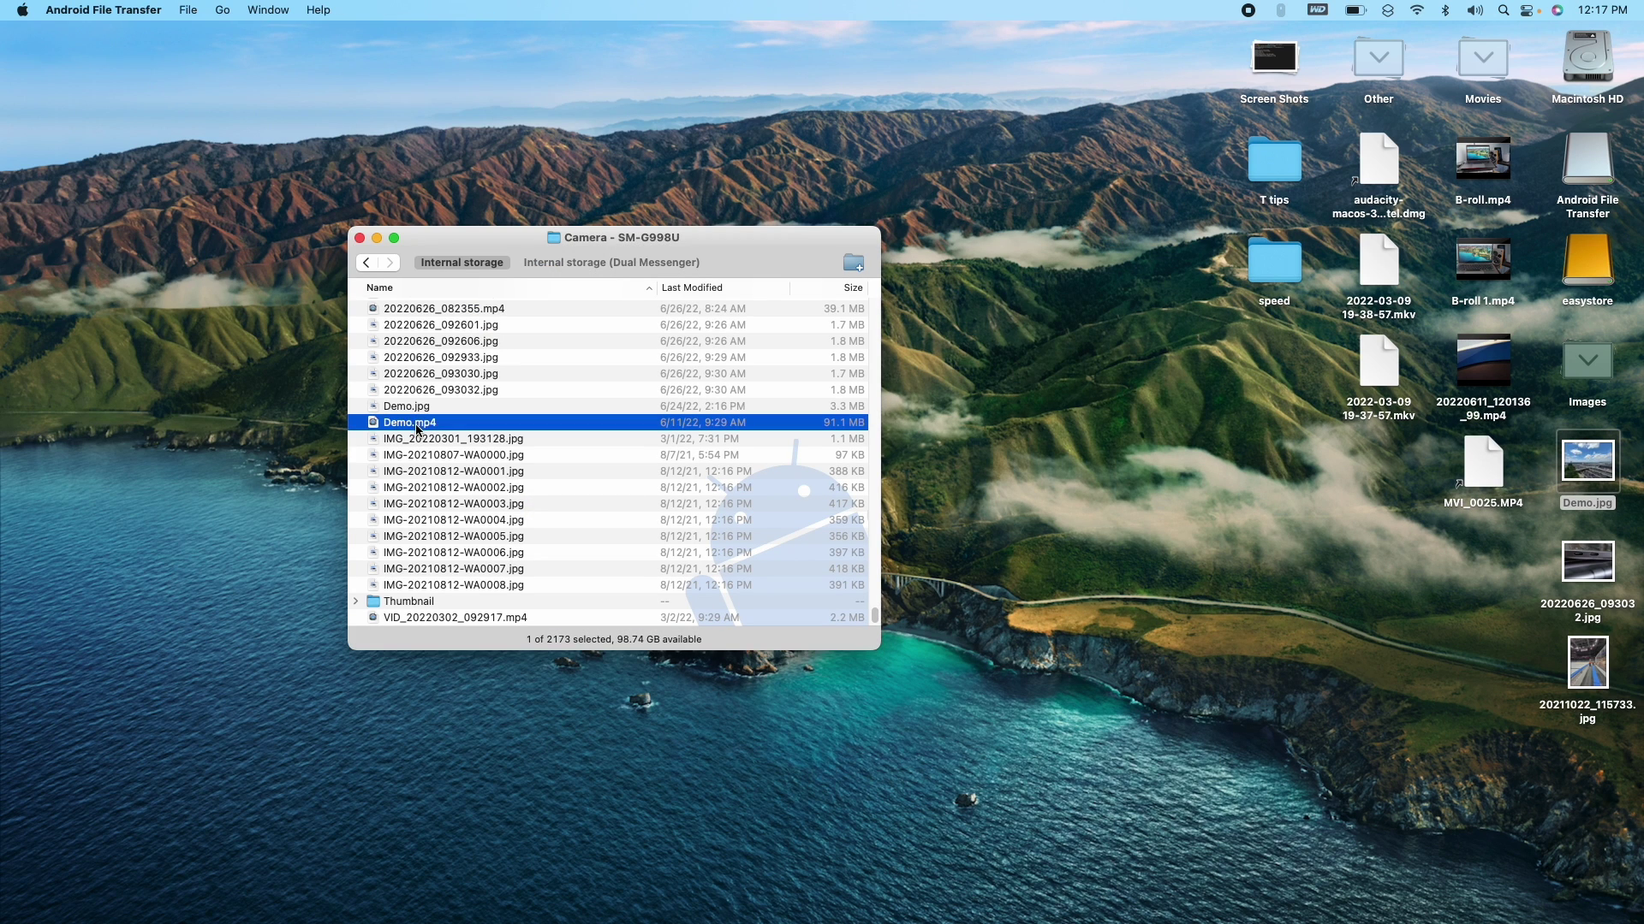
{"action": "left_click_drag", "start_coordinate": [419, 430], "coordinate": [1198, 531]}
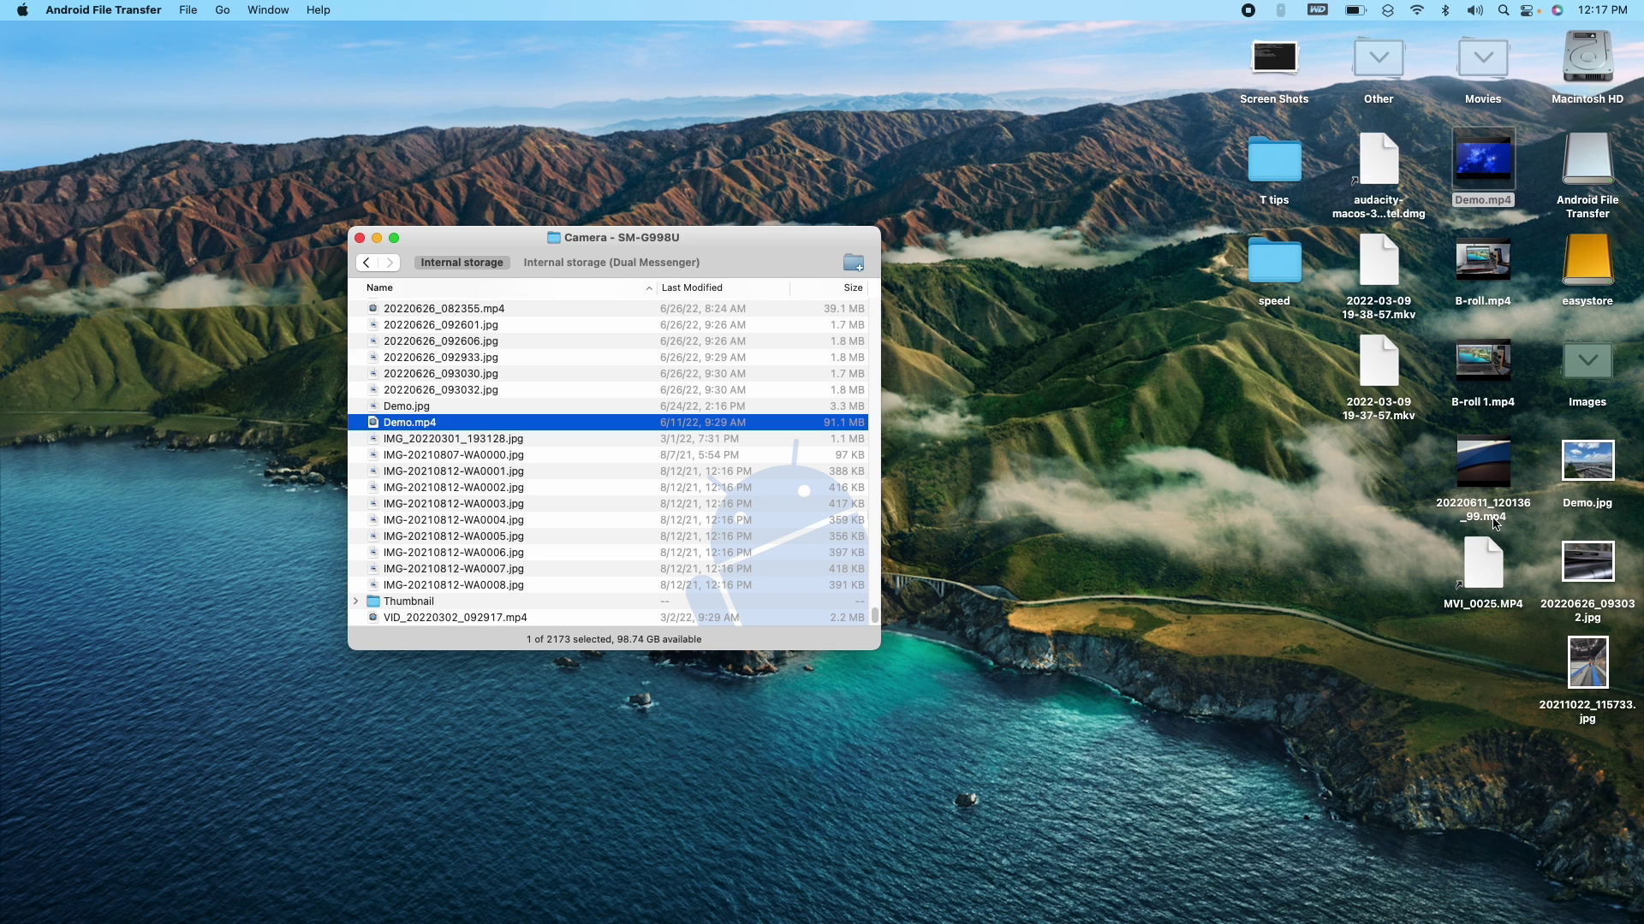
{"action": "mouse_move", "coordinate": [1476, 458]}
{"action": "mouse_move", "coordinate": [1487, 167]}
{"action": "double_click", "coordinate": [1486, 167]}
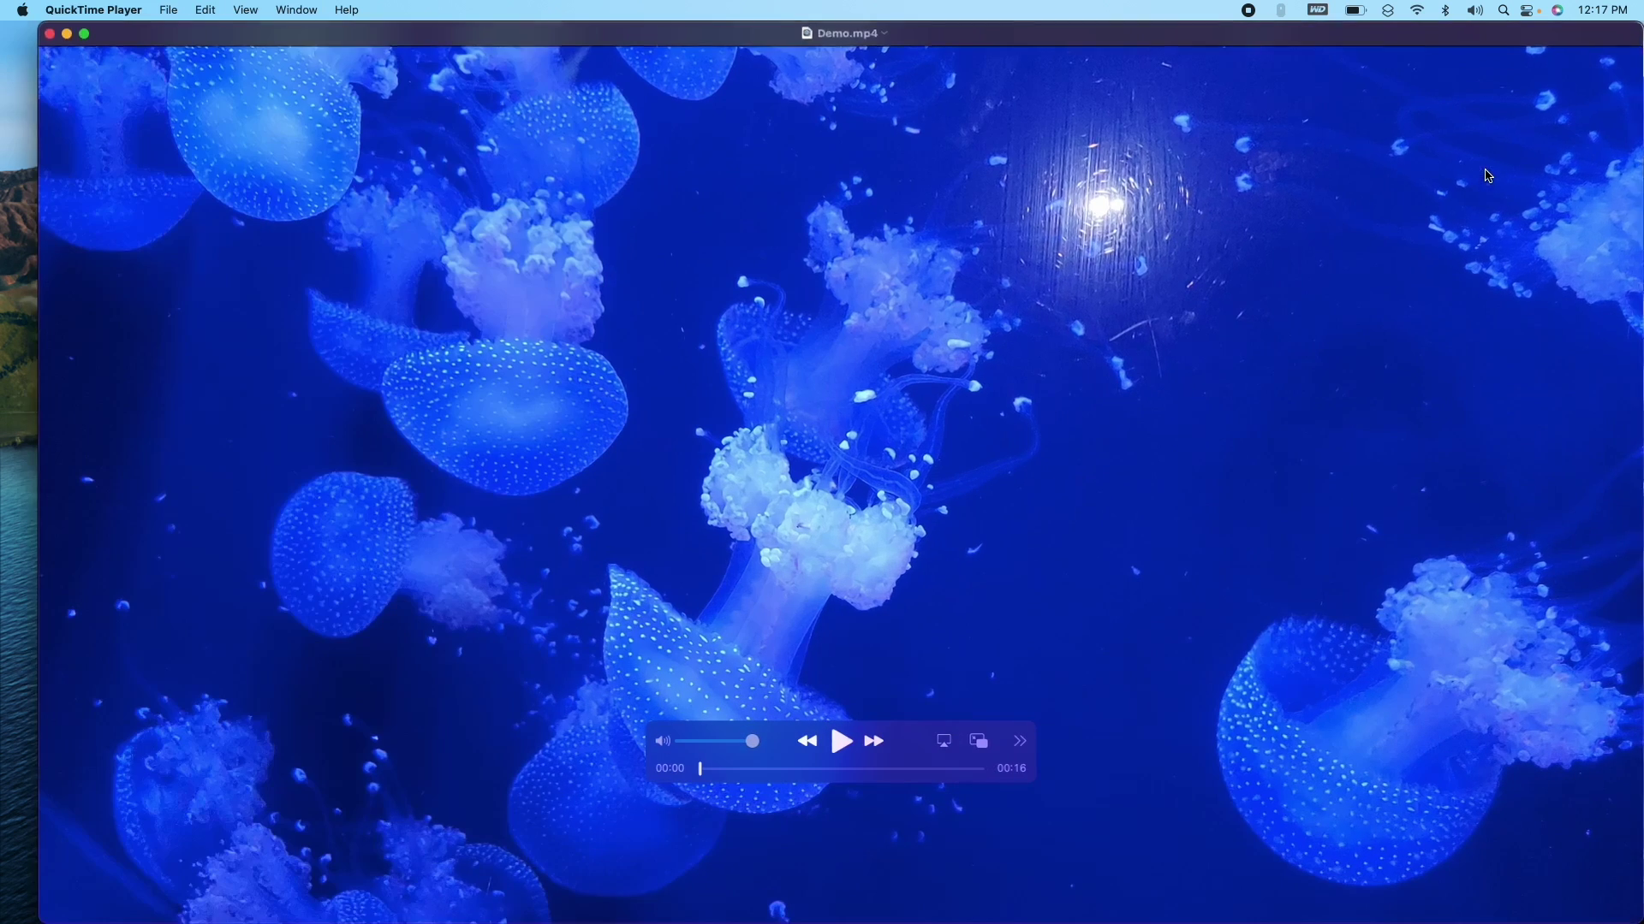
{"action": "key", "text": "space"}
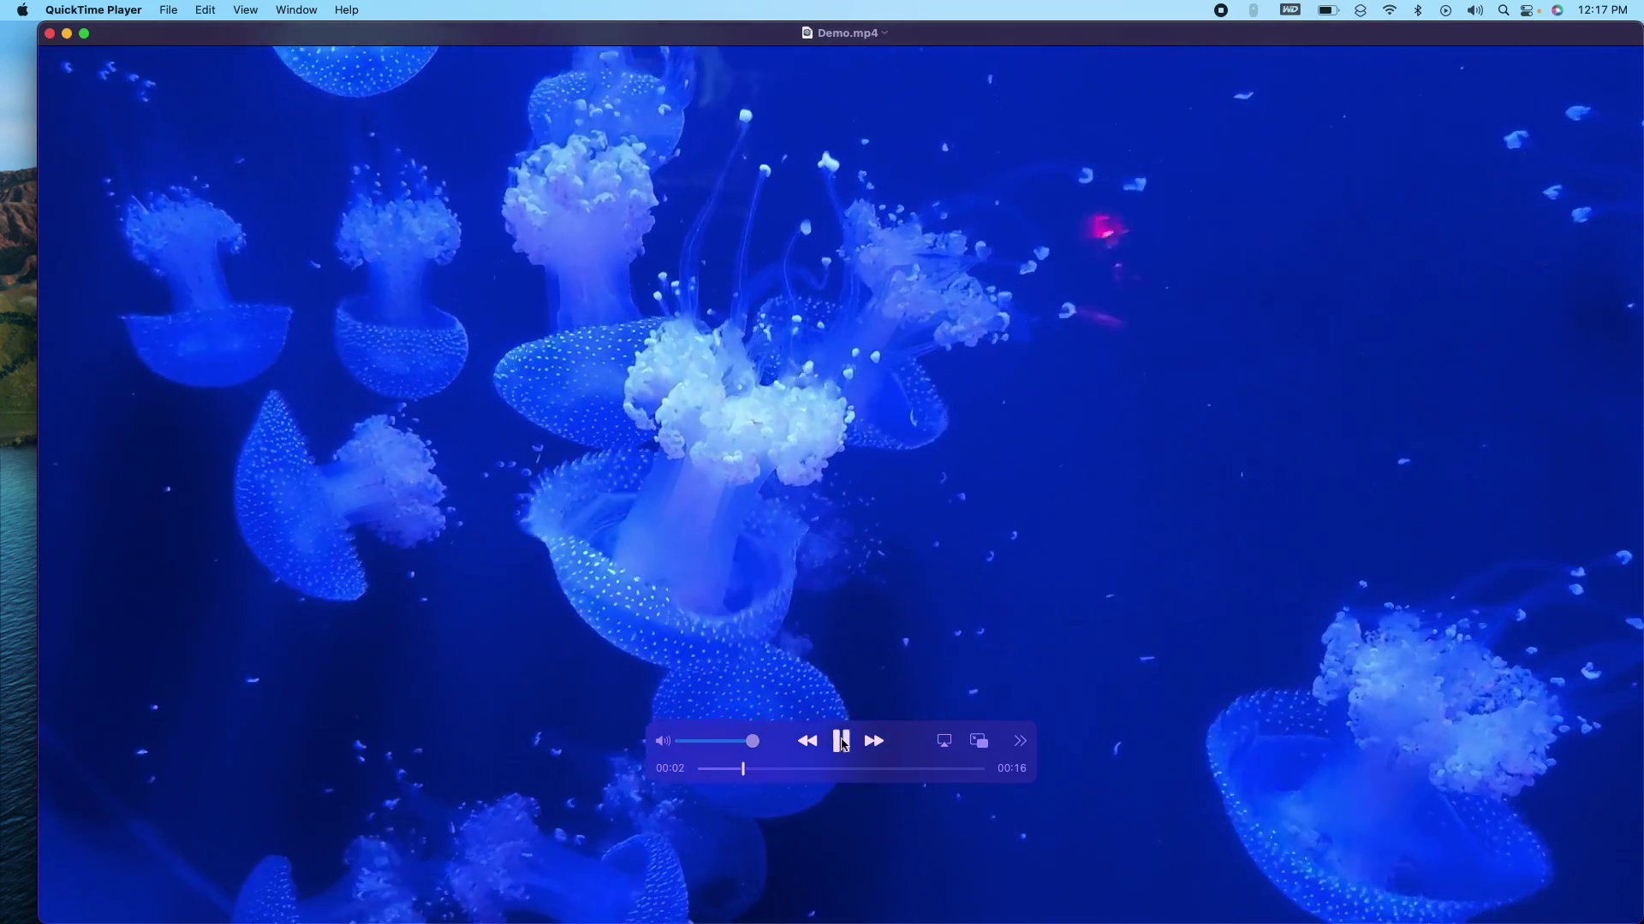
{"action": "key", "text": "space"}
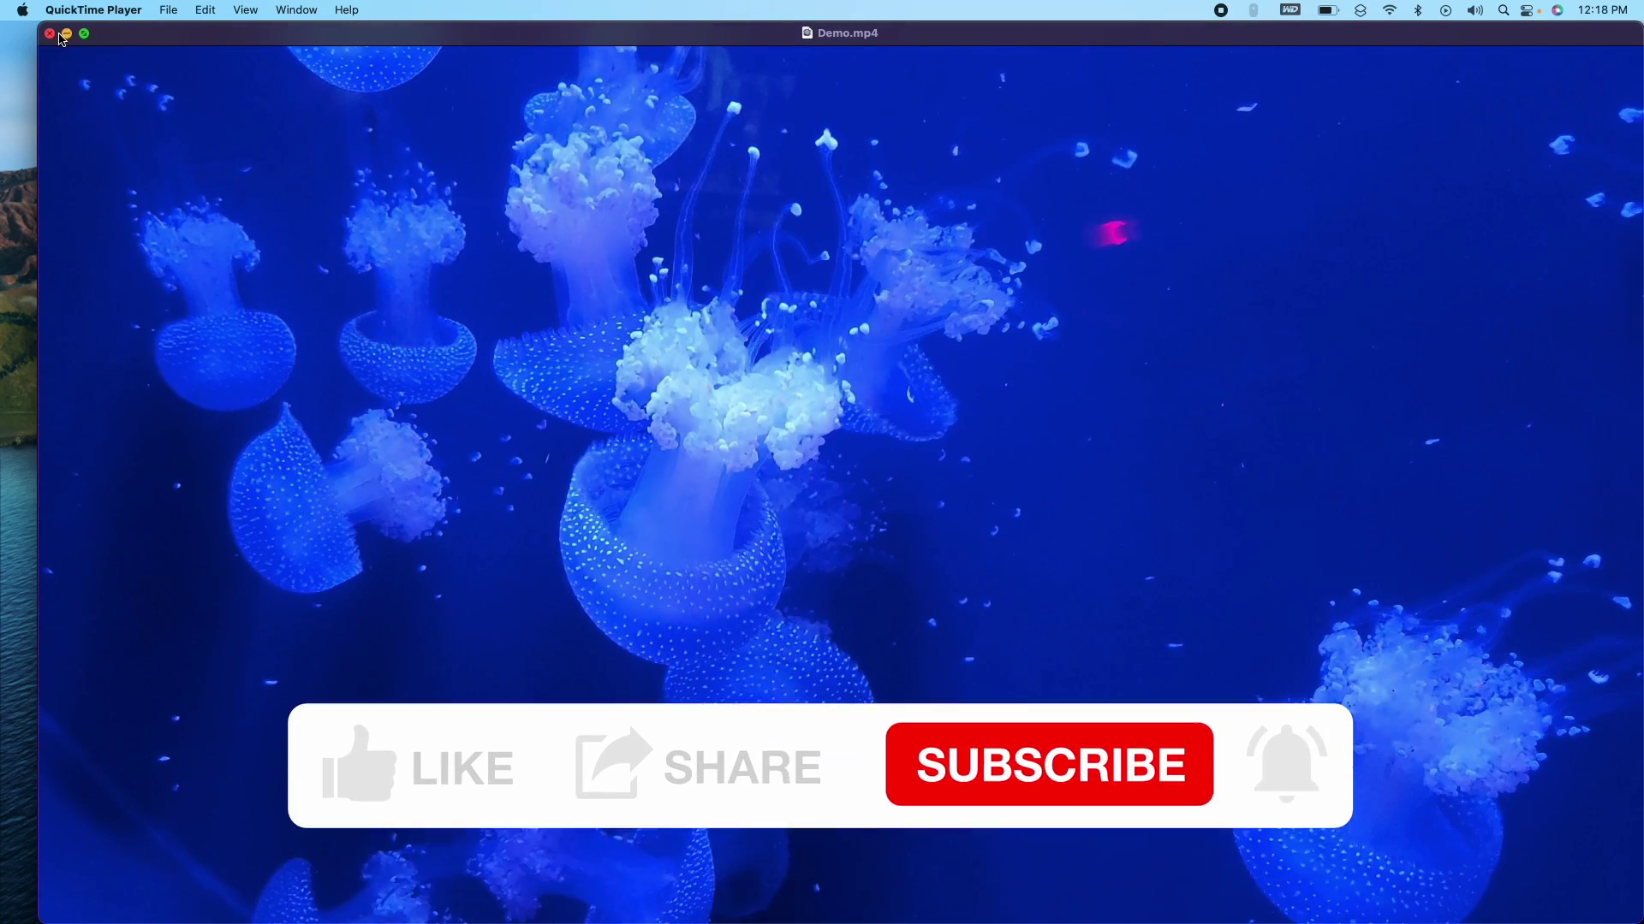
{"action": "left_click", "coordinate": [53, 38]}
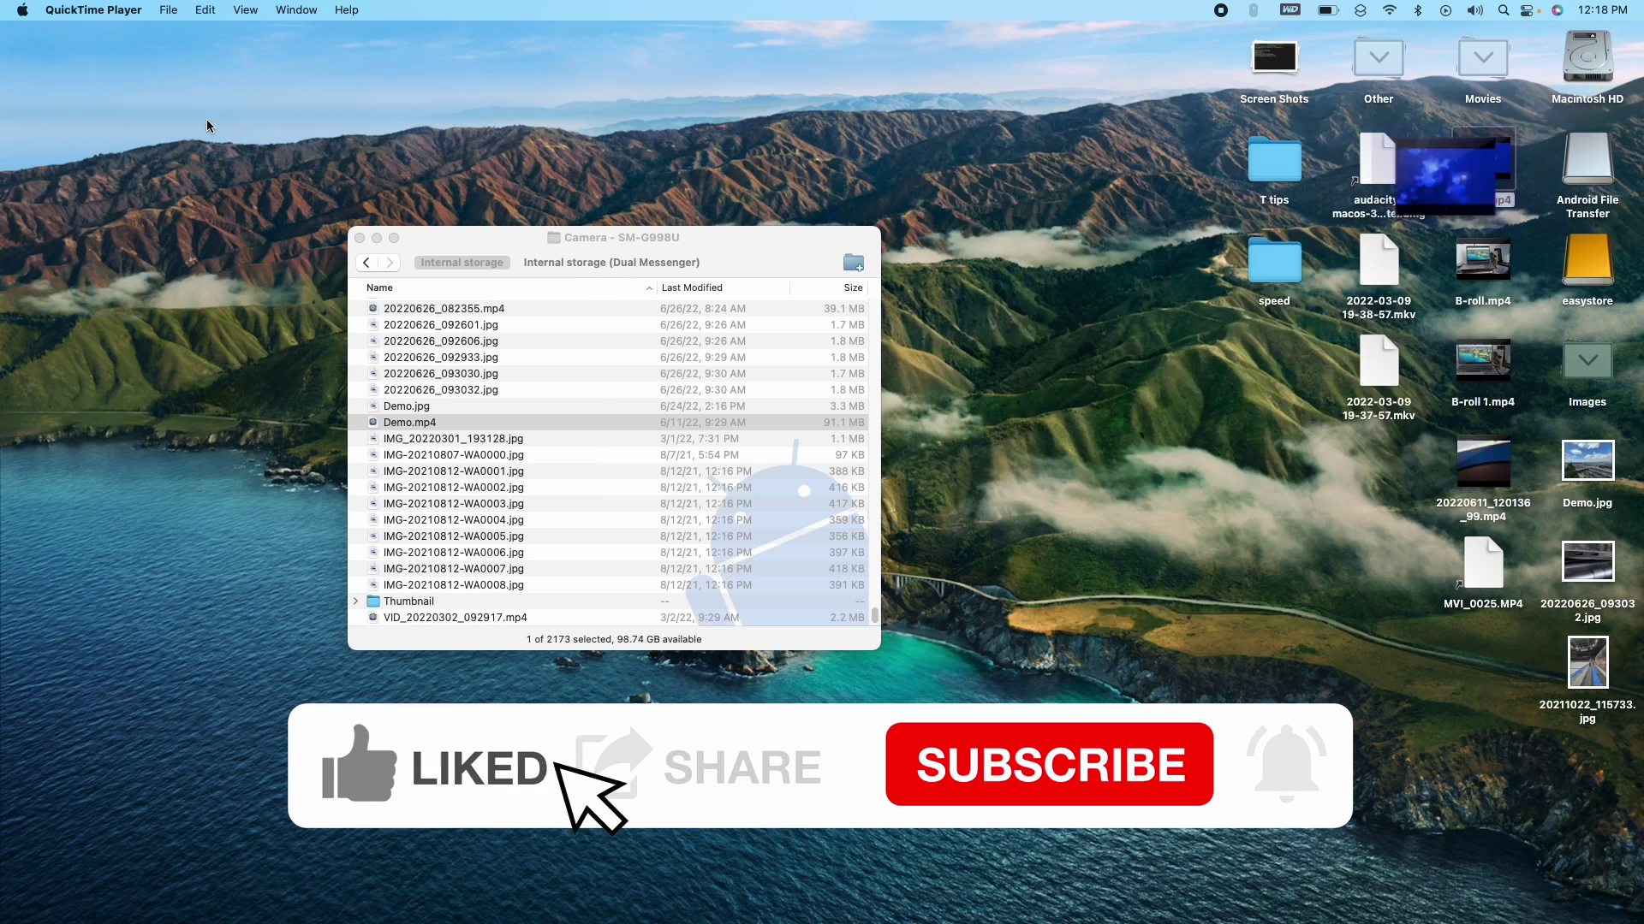